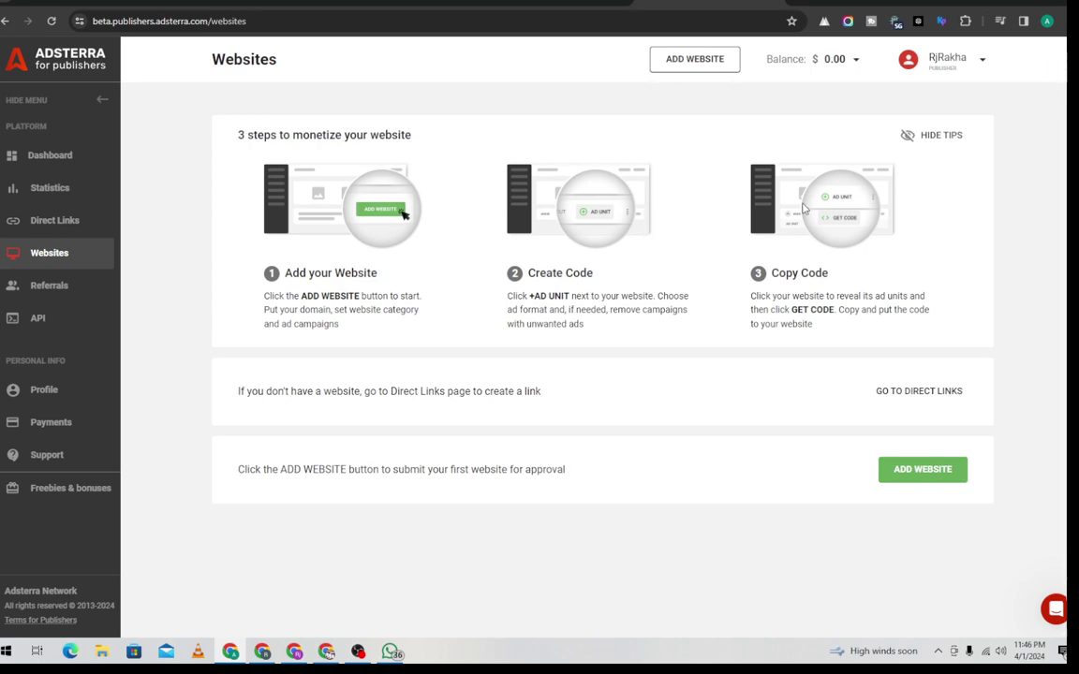
Start adding a new website in Adsterra and enter realgrouplinks.info as its address.
{"action": "key", "text": "ctrl+Tab"}
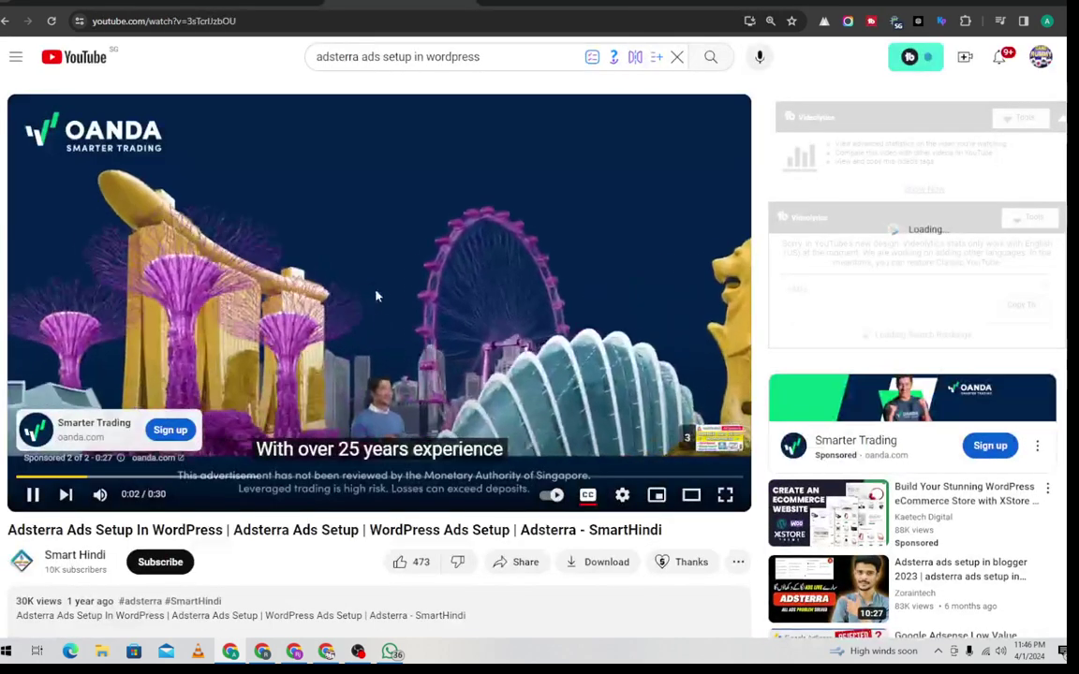
{"action": "key", "text": "ctrl+shift+Tab"}
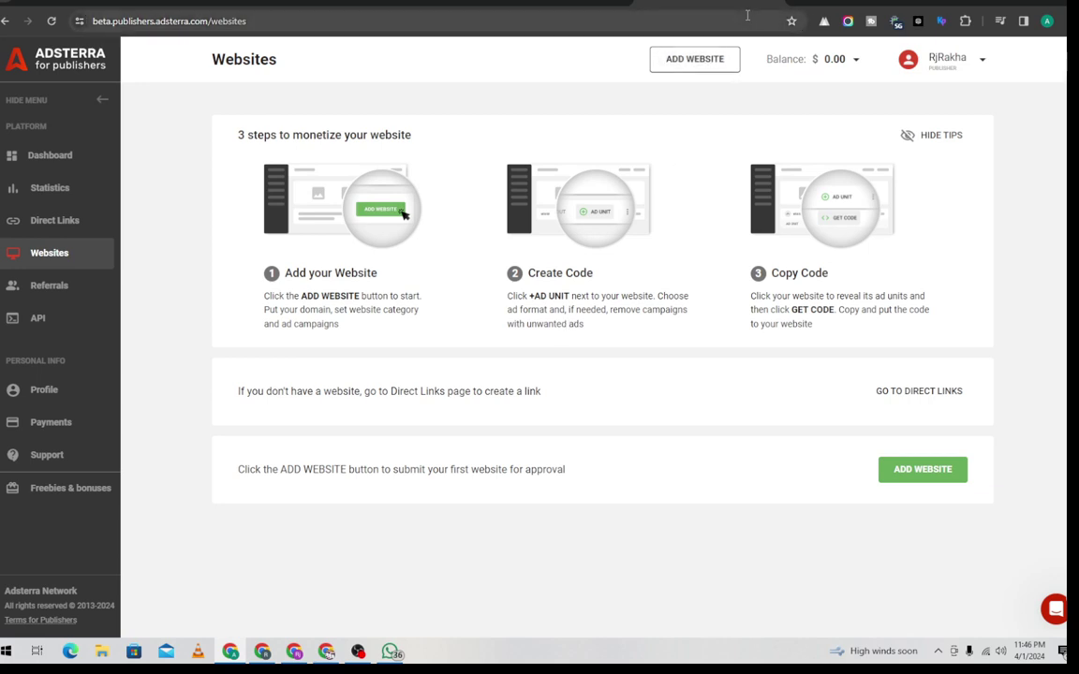
{"action": "left_click", "coordinate": [696, 70]}
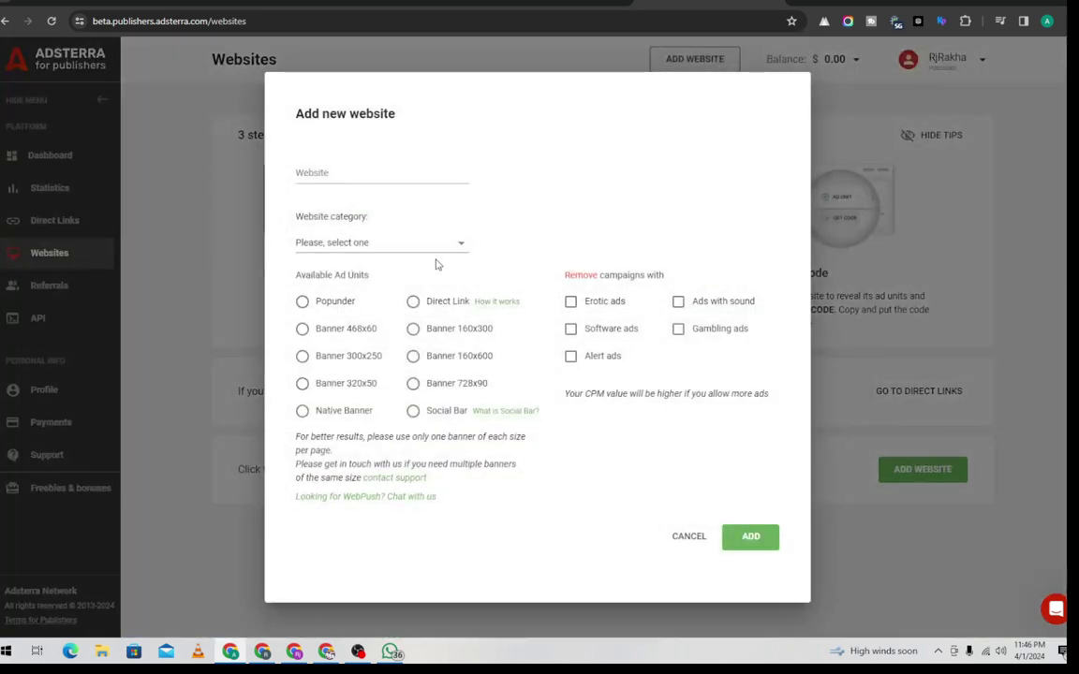
{"action": "left_click", "coordinate": [365, 171]}
{"action": "left_click", "coordinate": [420, 213]}
{"action": "key", "text": "BackSpace"}
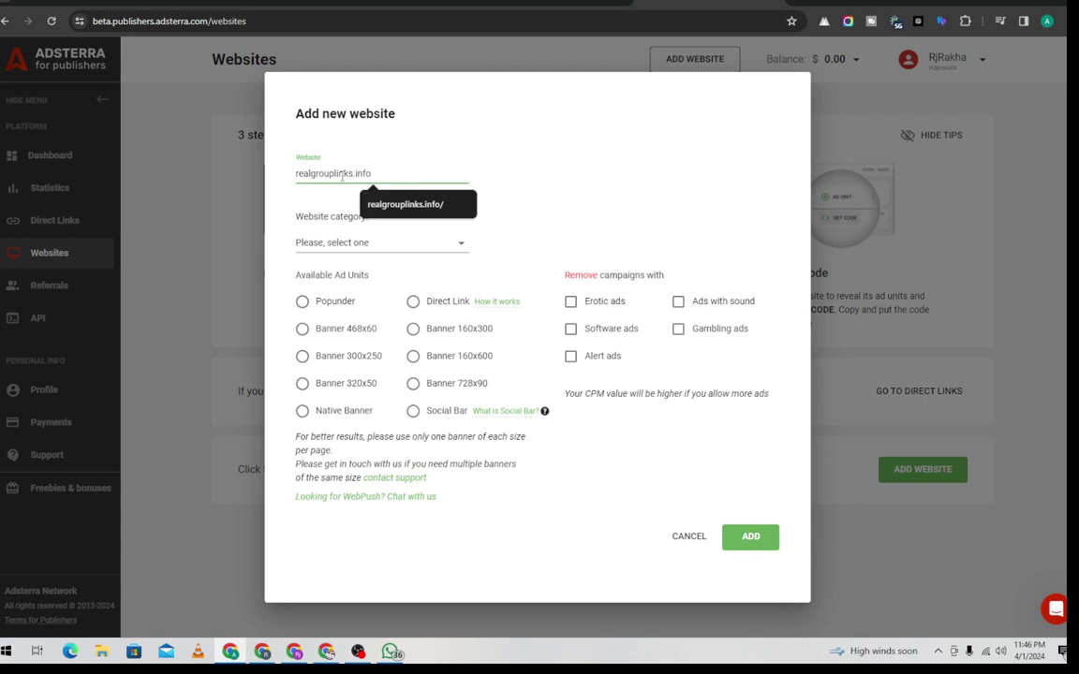
Set the website category to Other, choose the Banner 320x50 ad unit, and submit the website for approval.
{"action": "left_click", "coordinate": [433, 248]}
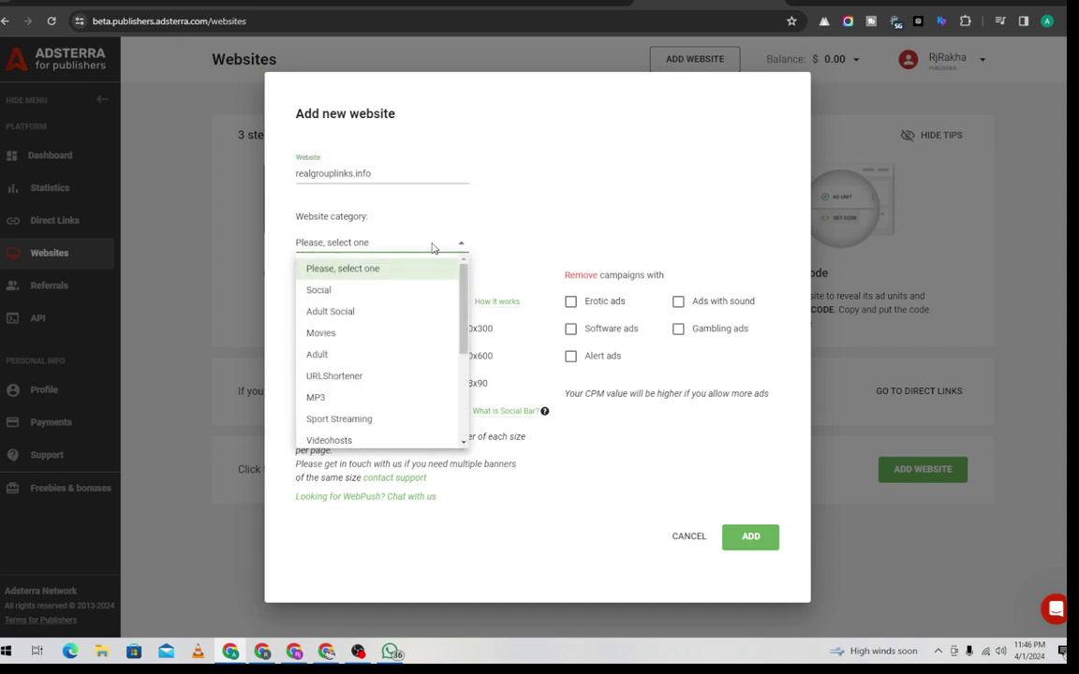
{"action": "scroll", "coordinate": [408, 328], "scroll_direction": "down", "scroll_amount": 3}
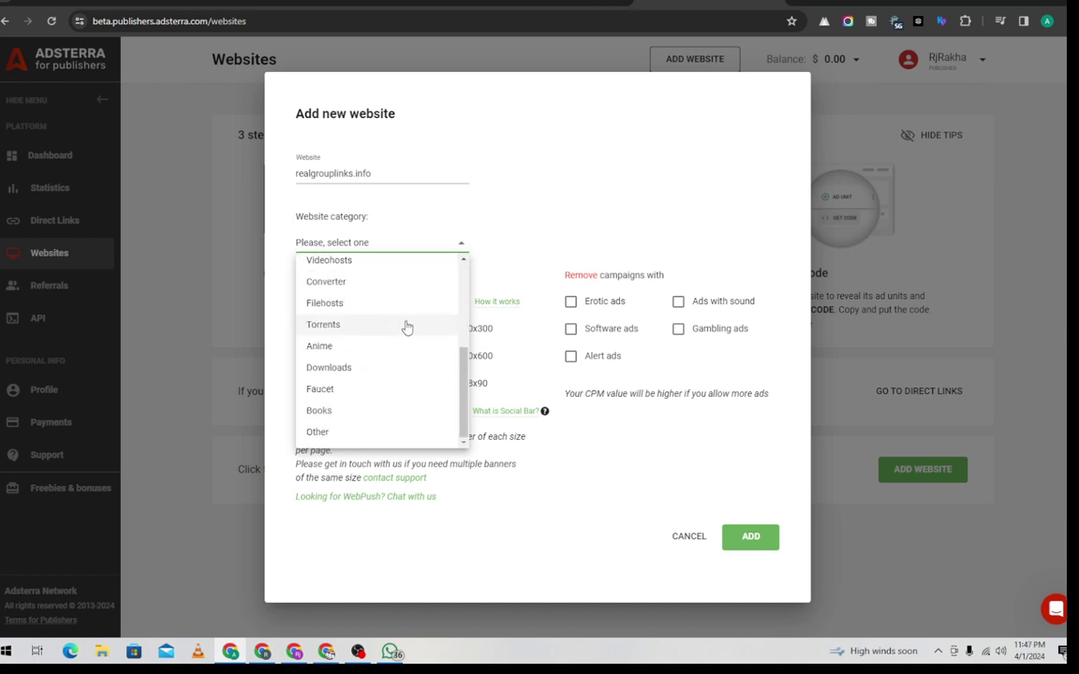
{"action": "left_click", "coordinate": [343, 436]}
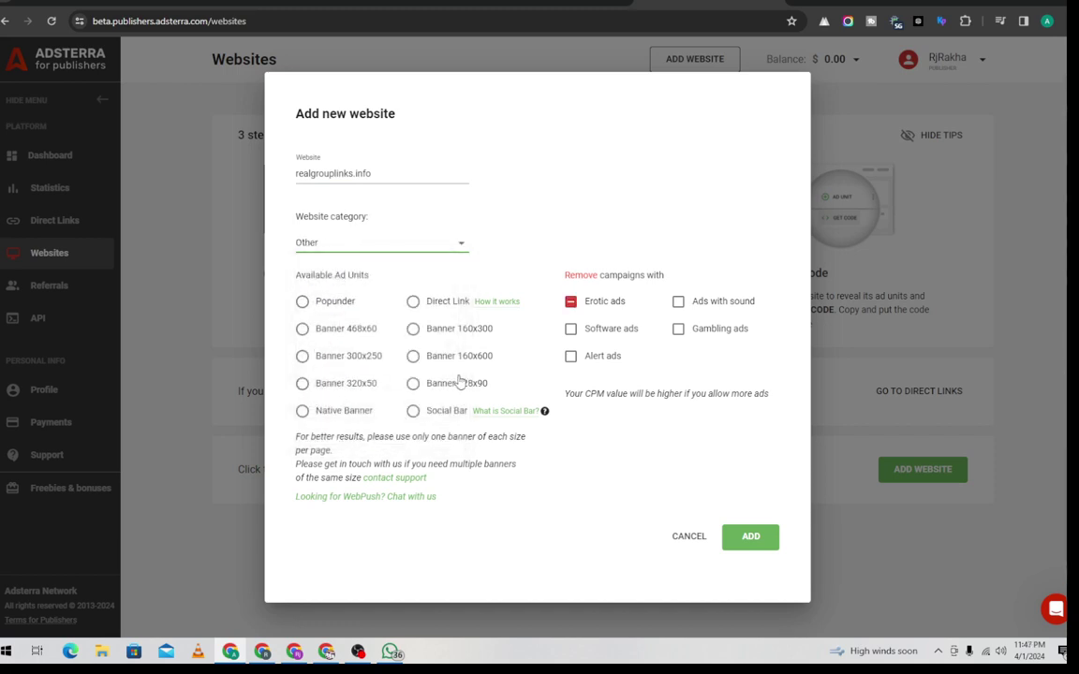
{"action": "left_click", "coordinate": [304, 385]}
{"action": "left_click", "coordinate": [762, 543]}
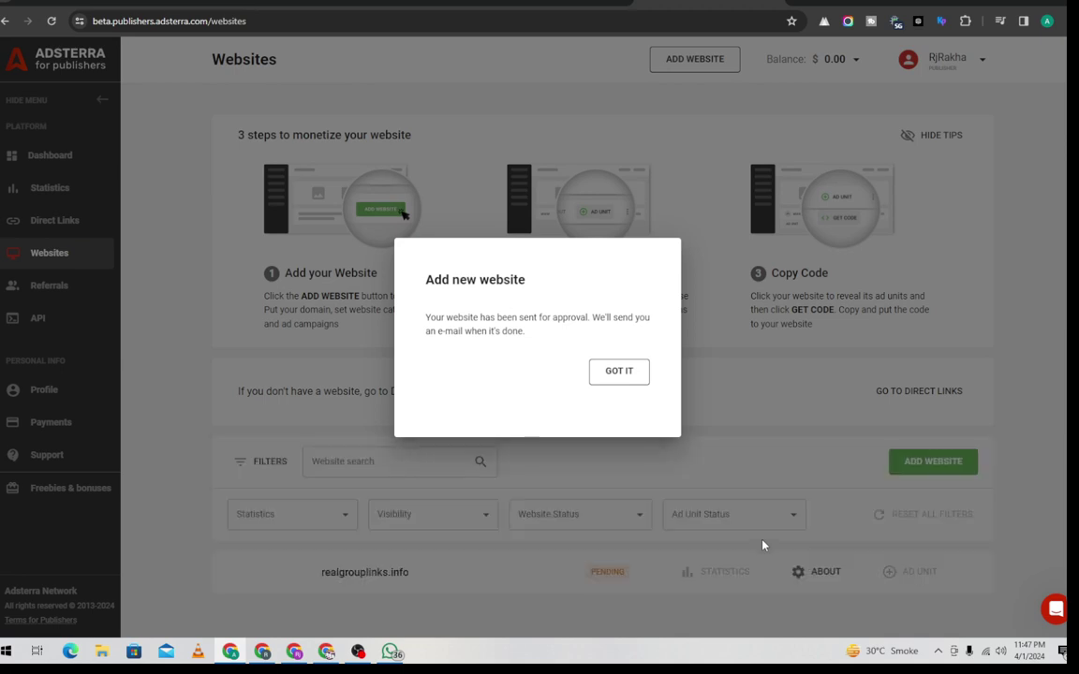
{"action": "left_click", "coordinate": [619, 374]}
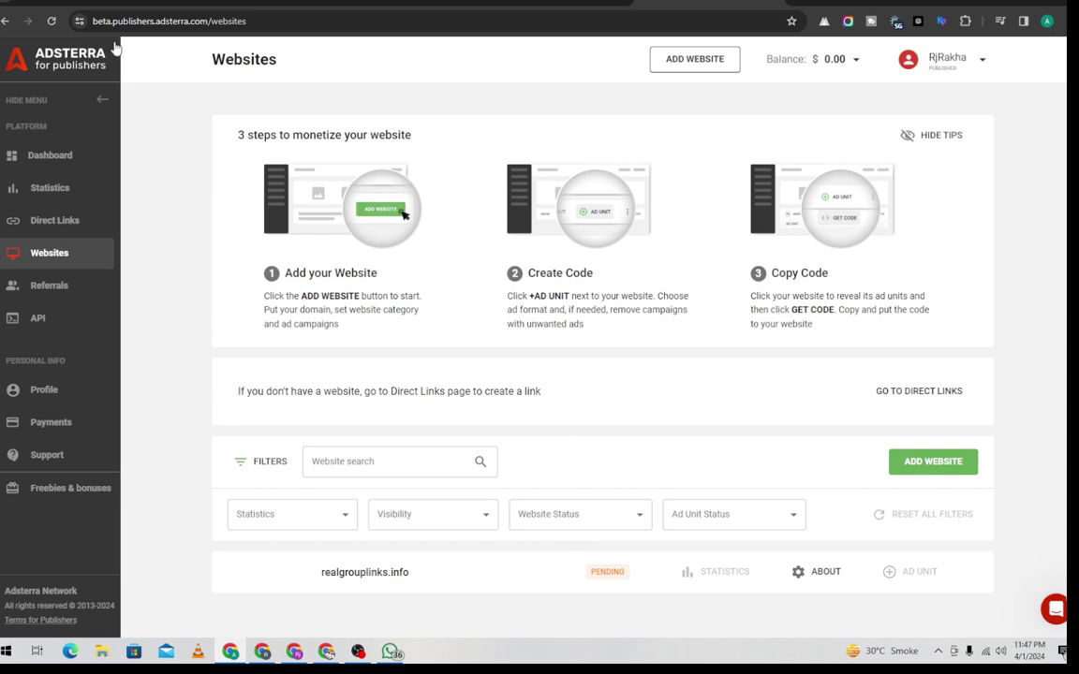
Refresh the websites list and request a Social Bar ad unit for realgrouplinks.info with gambling ads removed.
{"action": "left_click", "coordinate": [51, 21]}
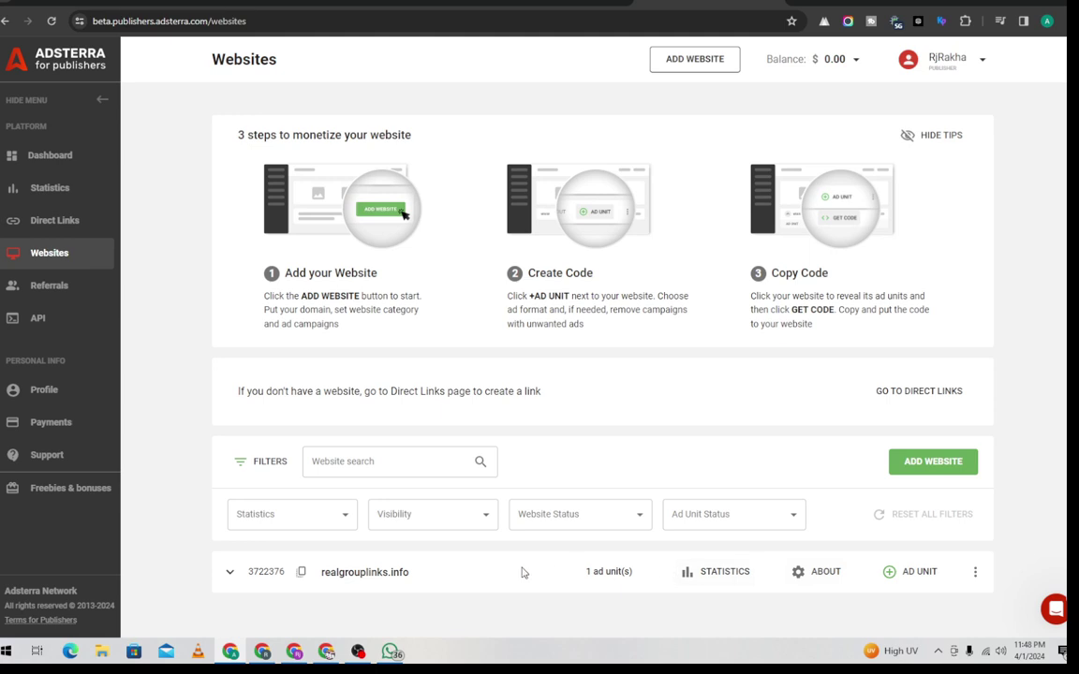
{"action": "left_click", "coordinate": [903, 574]}
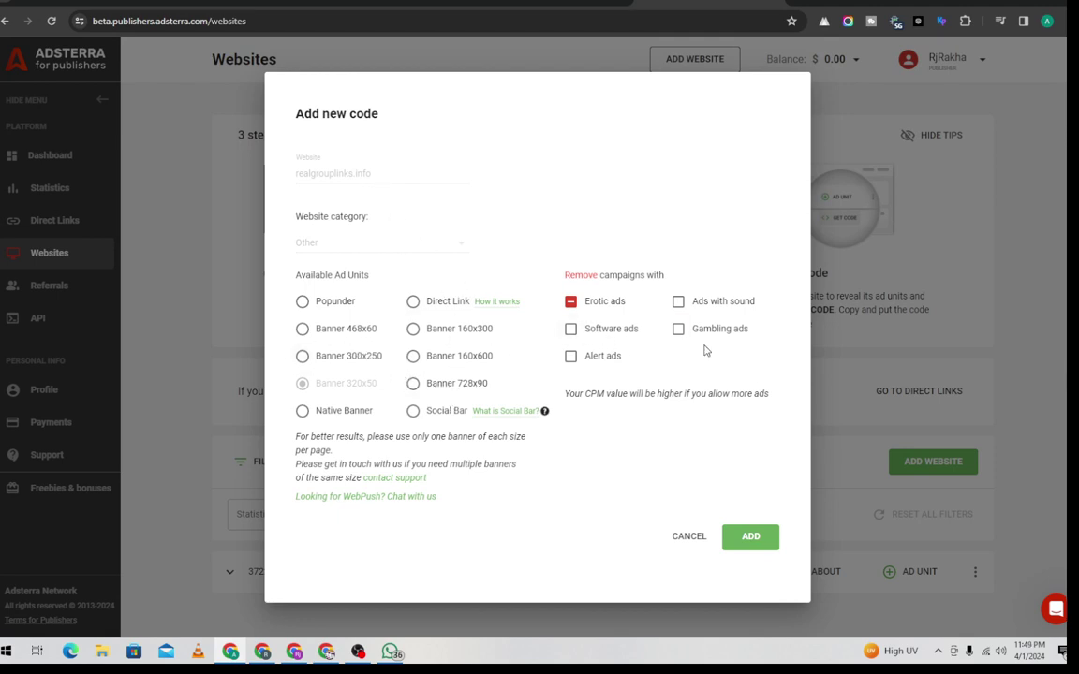
{"action": "left_click", "coordinate": [678, 329]}
{"action": "left_click", "coordinate": [301, 410]}
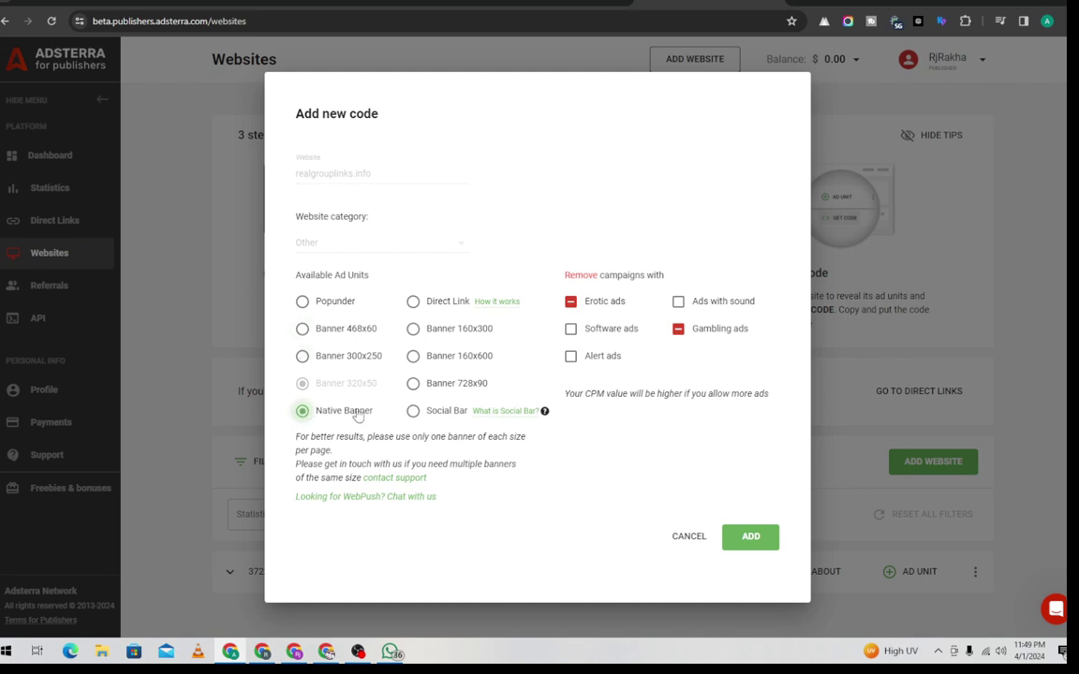
{"action": "left_click", "coordinate": [414, 413]}
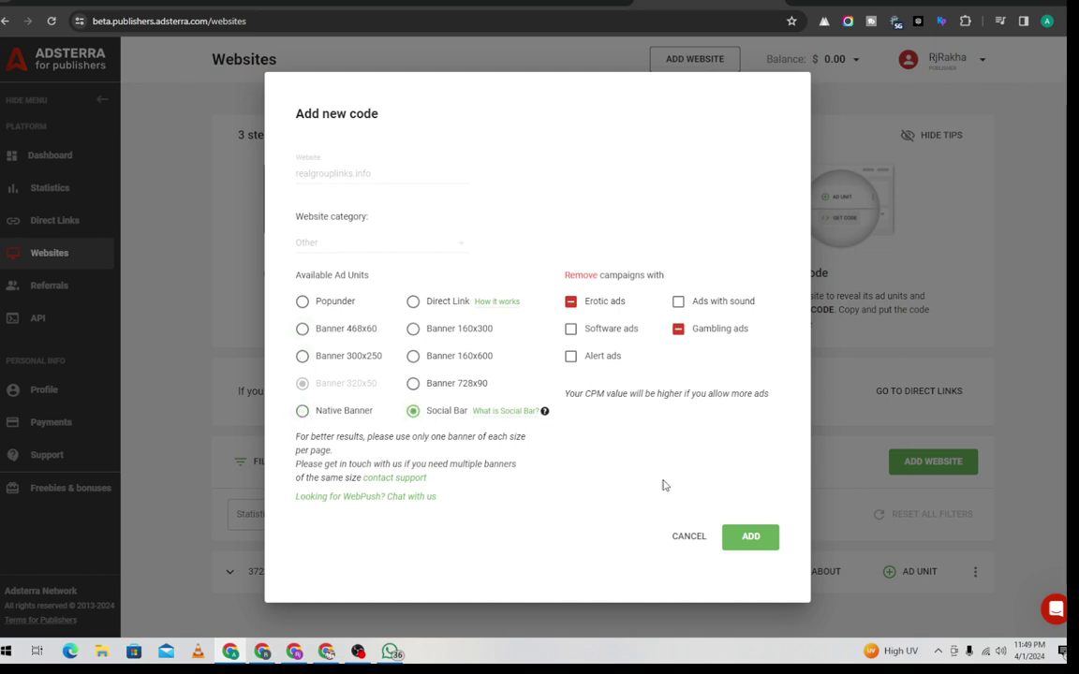
{"action": "left_click", "coordinate": [757, 546]}
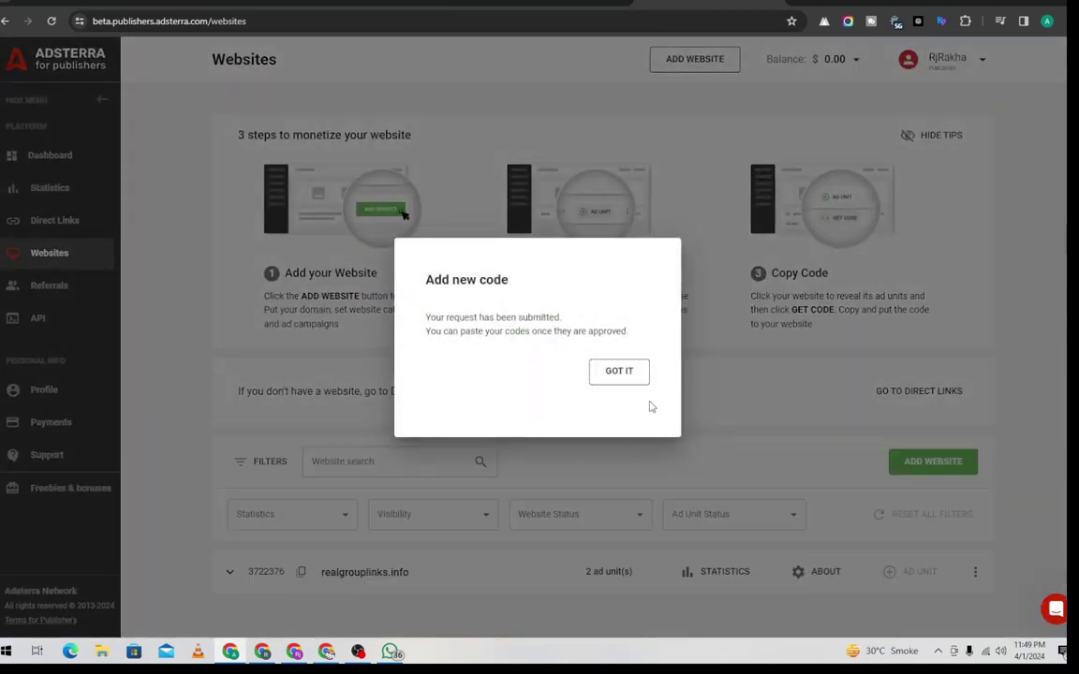
{"action": "left_click", "coordinate": [619, 372]}
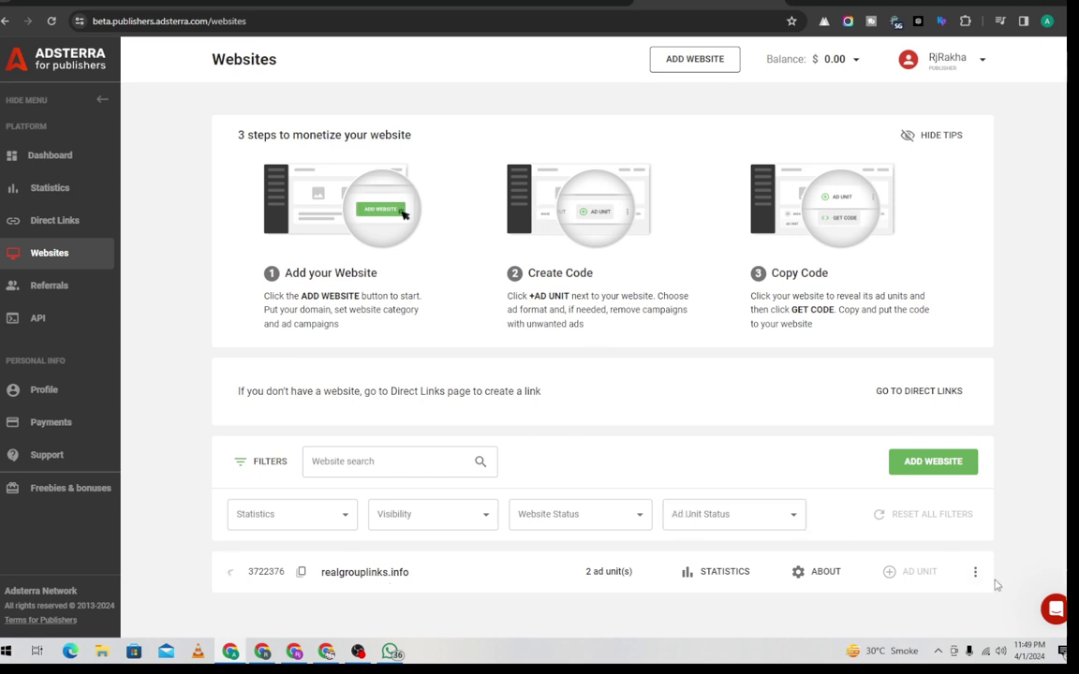
Copy the Banner 320x50 ad code for realgrouplinks.info and check the linked help page about placing ad code.
{"action": "scroll", "coordinate": [817, 606], "scroll_direction": "down", "scroll_amount": 1}
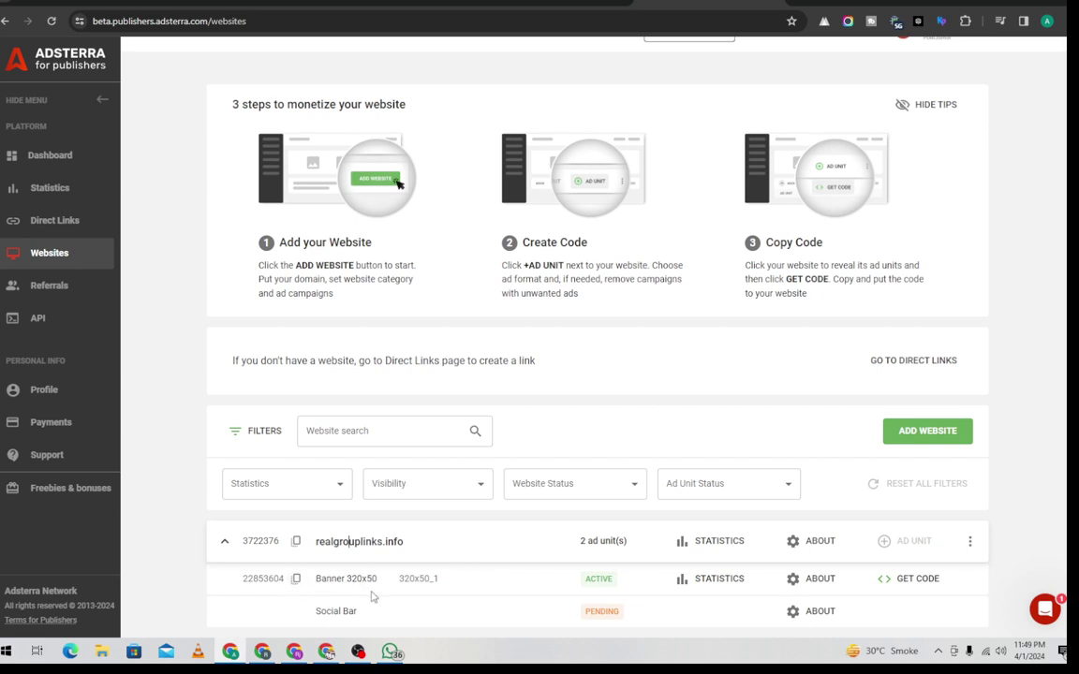
{"action": "left_click", "coordinate": [904, 581]}
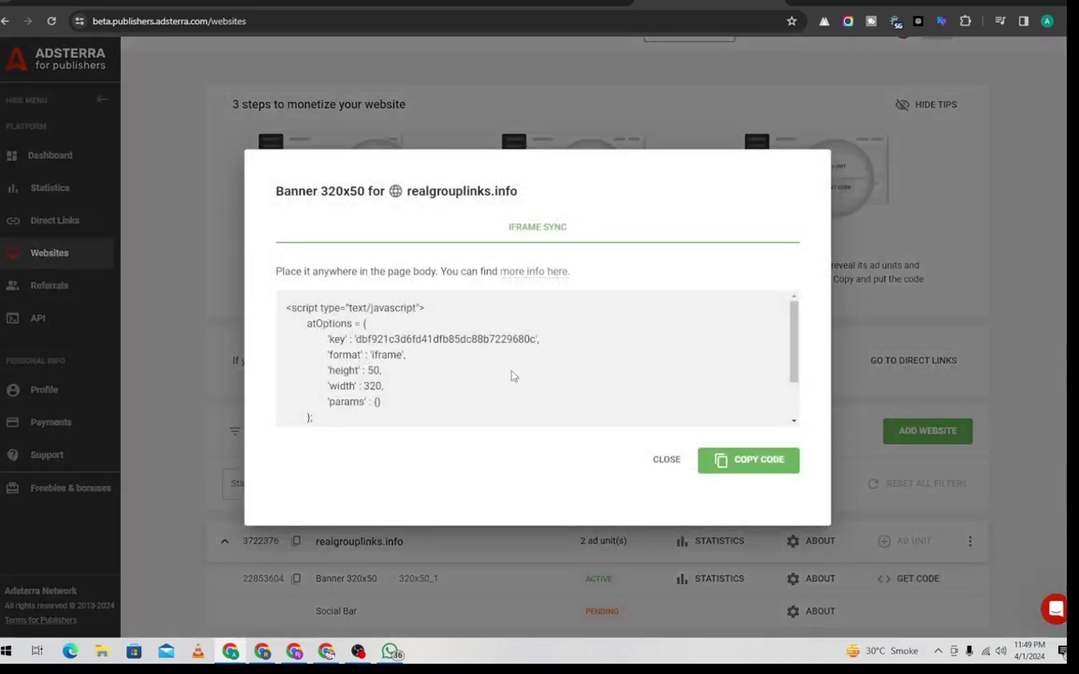
{"action": "left_click", "coordinate": [753, 472]}
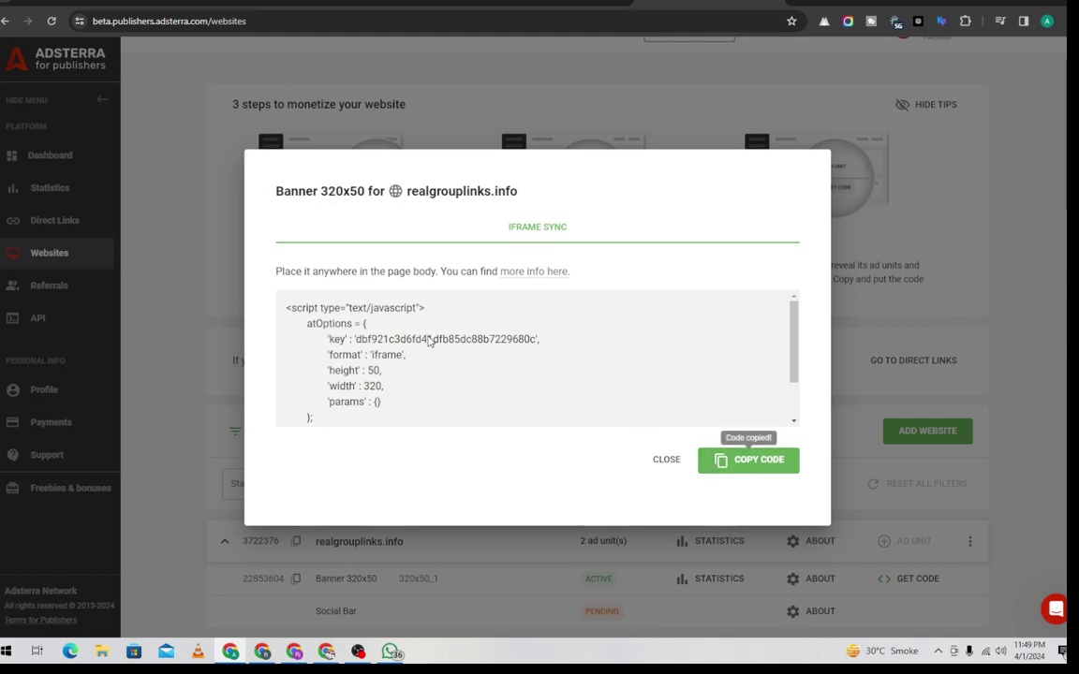
{"action": "scroll", "coordinate": [386, 309], "scroll_direction": "down", "scroll_amount": 2}
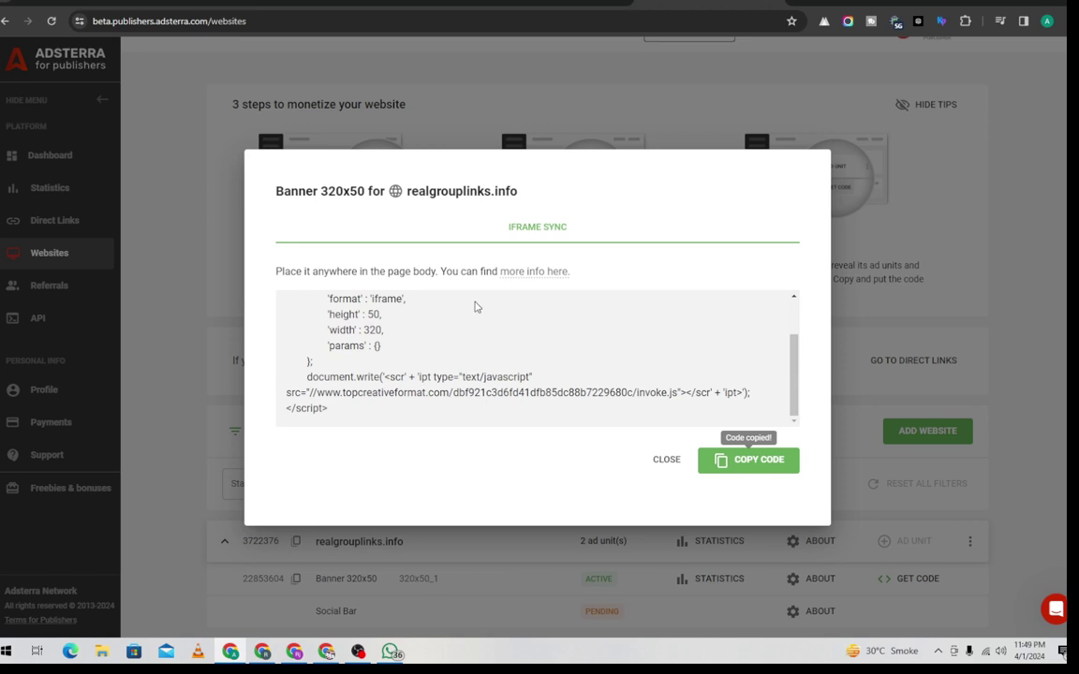
{"action": "scroll", "coordinate": [459, 323], "scroll_direction": "up", "scroll_amount": 2}
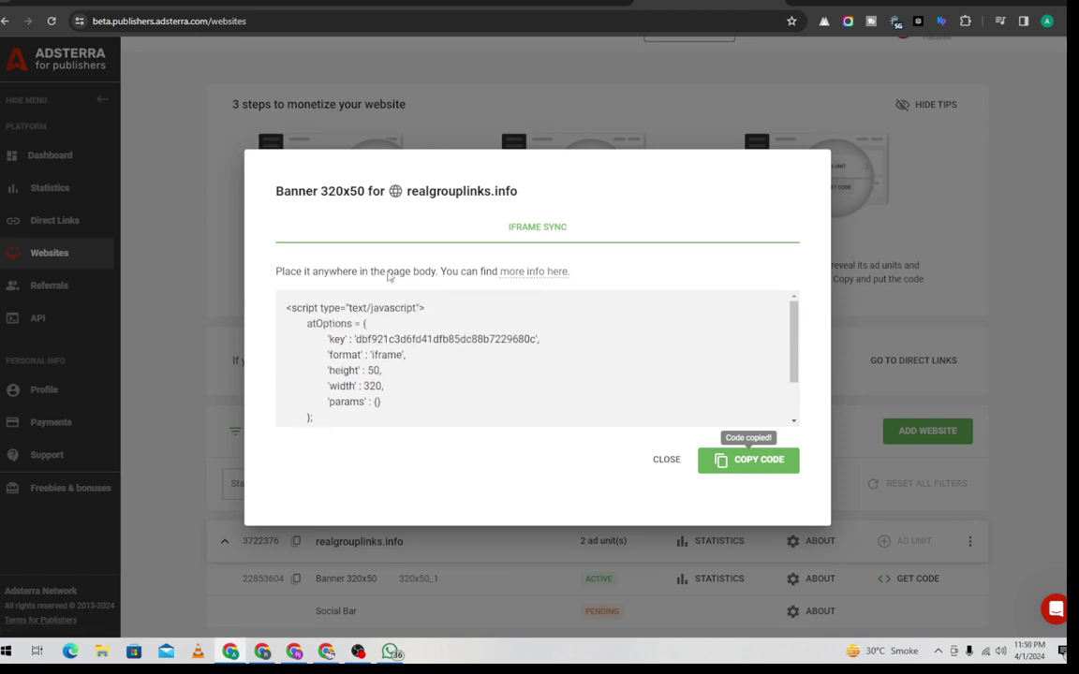
{"action": "left_click", "coordinate": [530, 271]}
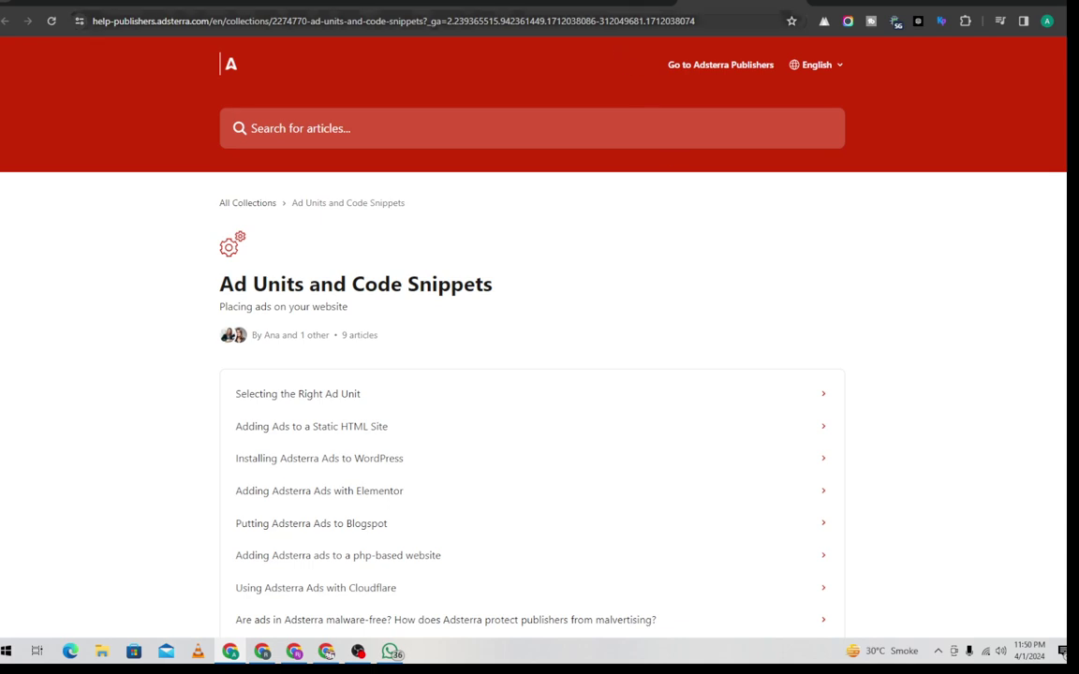
{"action": "left_click", "coordinate": [547, 3]}
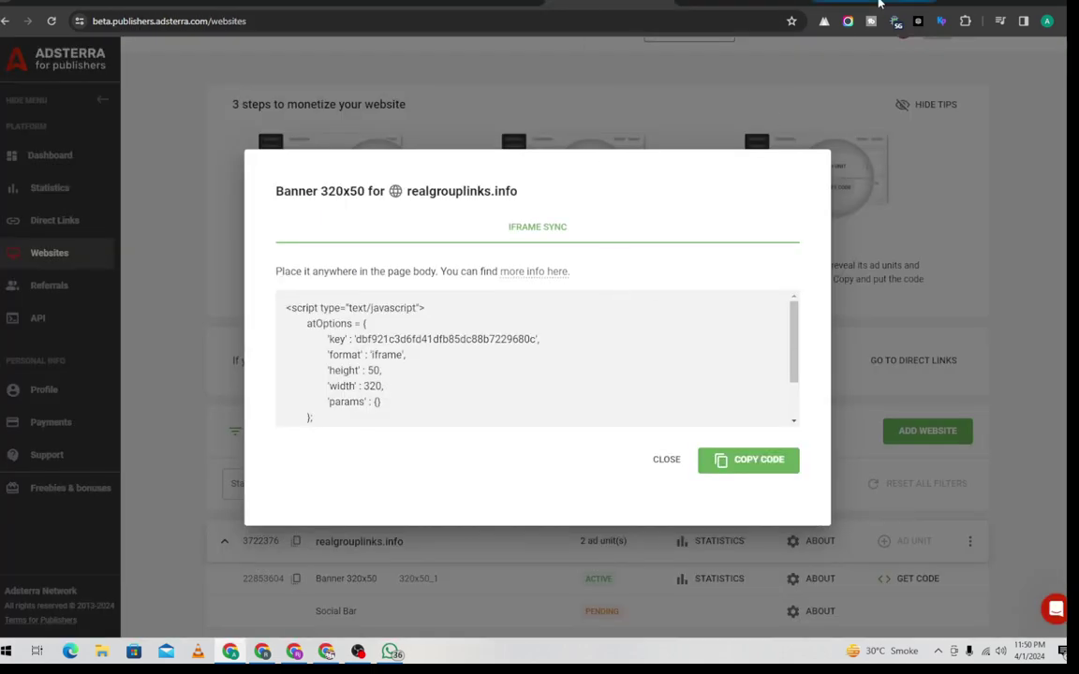
Open the WordPress admin login page of realgrouplinks.info in a new tab and log in with the saved credentials.
{"action": "left_click", "coordinate": [308, 4]}
{"action": "left_click", "coordinate": [194, 31]}
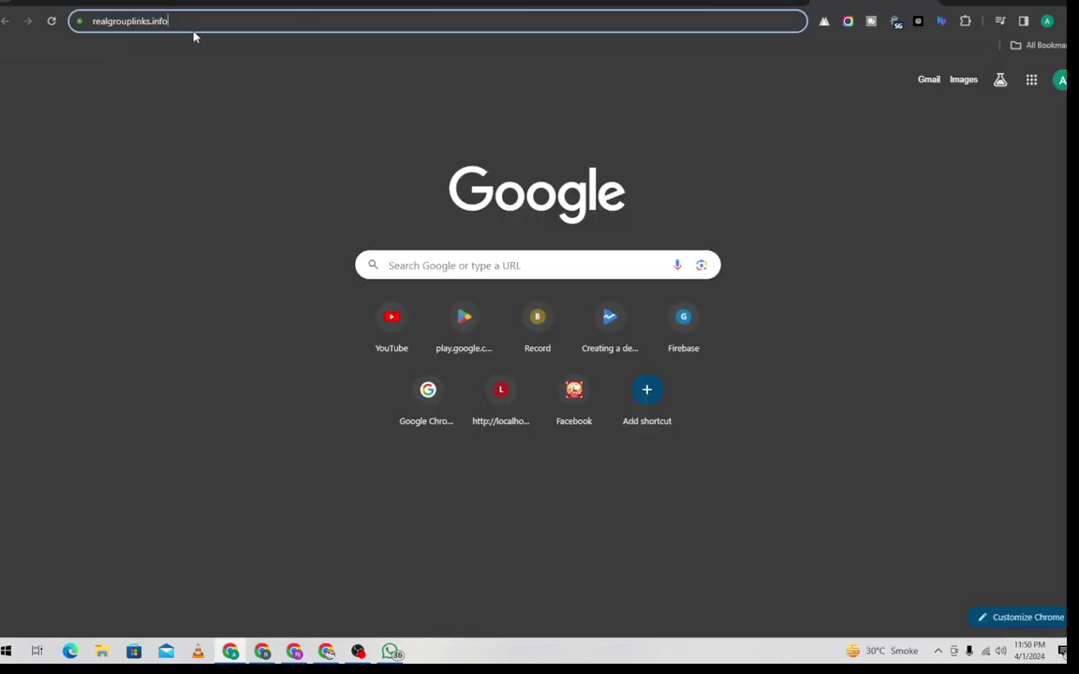
{"action": "key", "text": "BackSpace"}
{"action": "key", "text": "BackSpace"}
{"action": "key", "text": "BackSpace"}
{"action": "key", "text": "BackSpace"}
{"action": "key", "text": "BackSpace"}
{"action": "key", "text": "BackSpace"}
{"action": "key", "text": "BackSpace"}
{"action": "key", "text": "BackSpace"}
{"action": "key", "text": "BackSpace"}
{"action": "key", "text": "BackSpace"}
{"action": "key", "text": "BackSpace"}
{"action": "key", "text": "BackSpace"}
{"action": "key", "text": "BackSpace"}
{"action": "key", "text": "BackSpace"}
{"action": "key", "text": "BackSpace"}
{"action": "key", "text": "BackSpace"}
{"action": "key", "text": "BackSpace"}
{"action": "key", "text": "BackSpace"}
{"action": "key", "text": "BackSpace"}
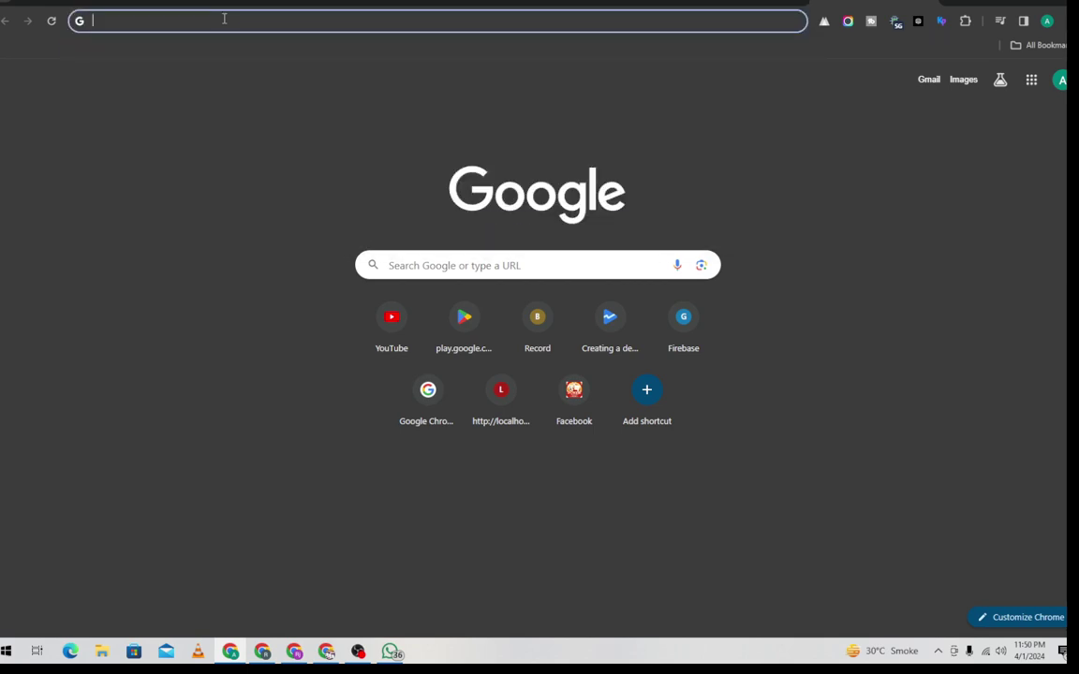
{"action": "type", "text": "r"}
{"action": "key", "text": "Return"}
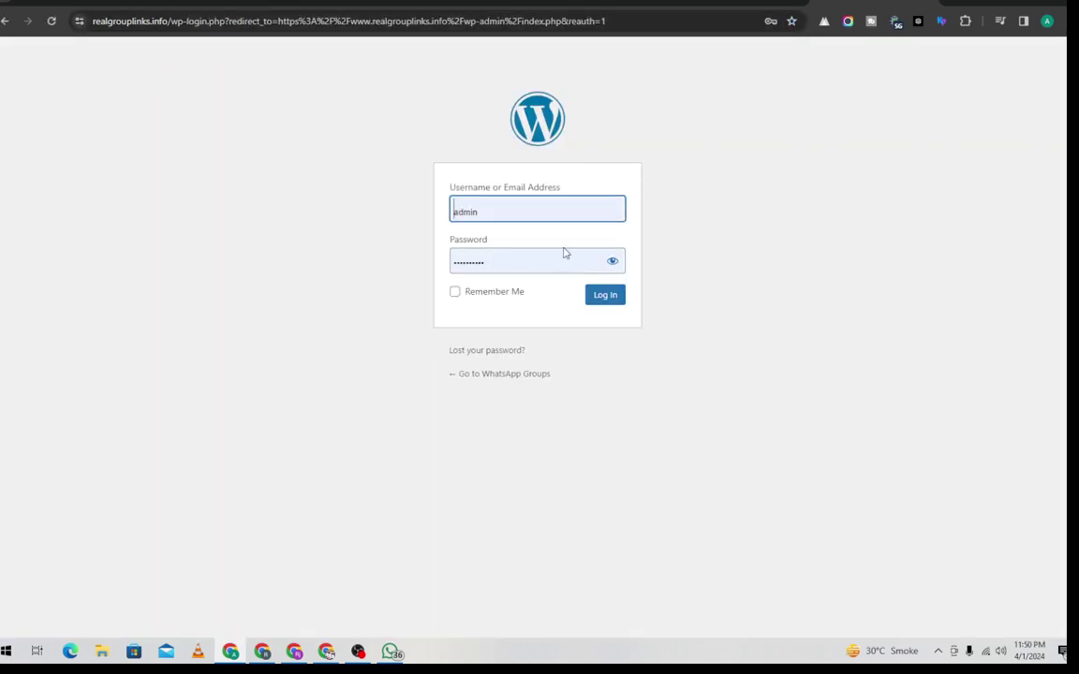
{"action": "left_click", "coordinate": [607, 296]}
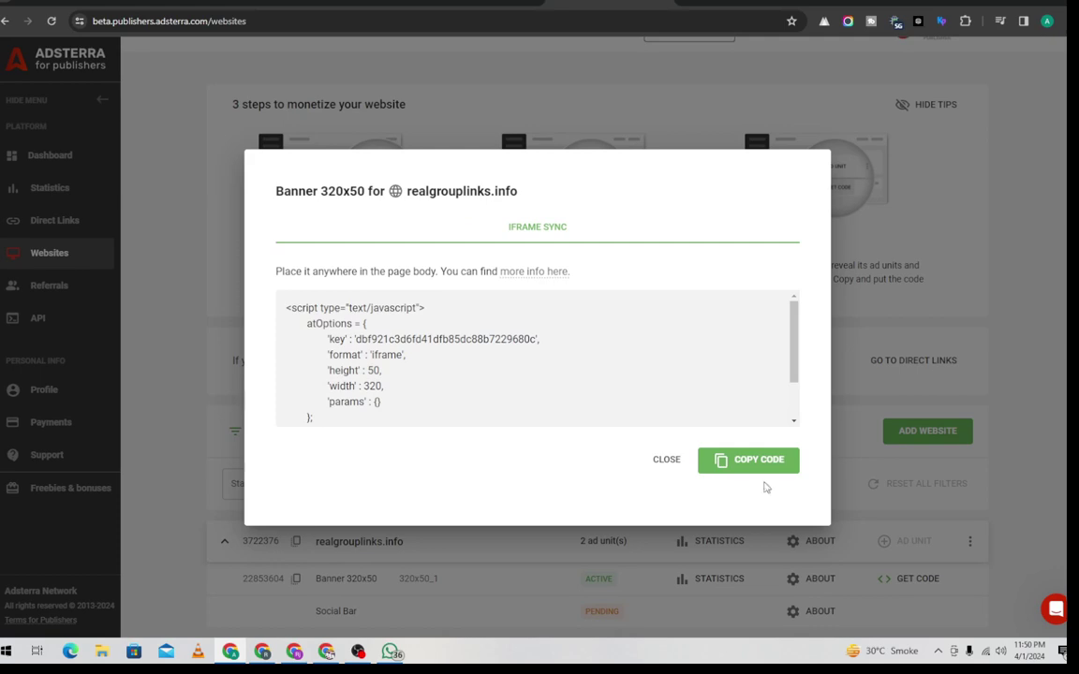
Close the banner code dialog in Adsterra, reload the websites list, and expand the realgrouplinks.info ad units to check their status.
{"action": "left_click", "coordinate": [665, 462]}
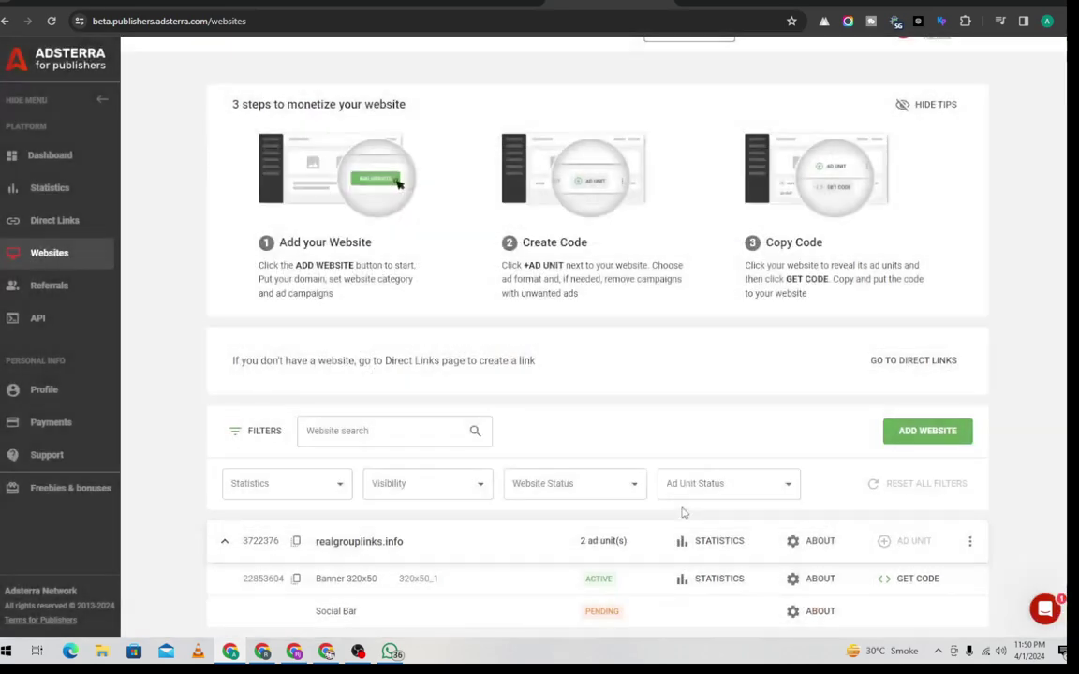
{"action": "left_click", "coordinate": [50, 20]}
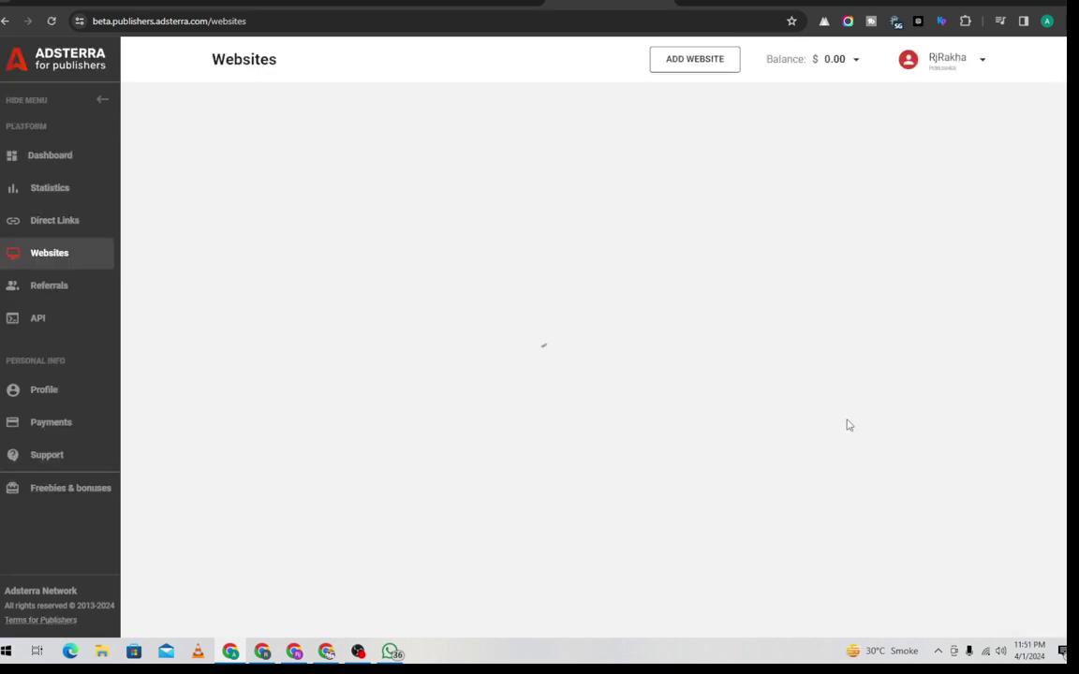
{"action": "left_click", "coordinate": [549, 2]}
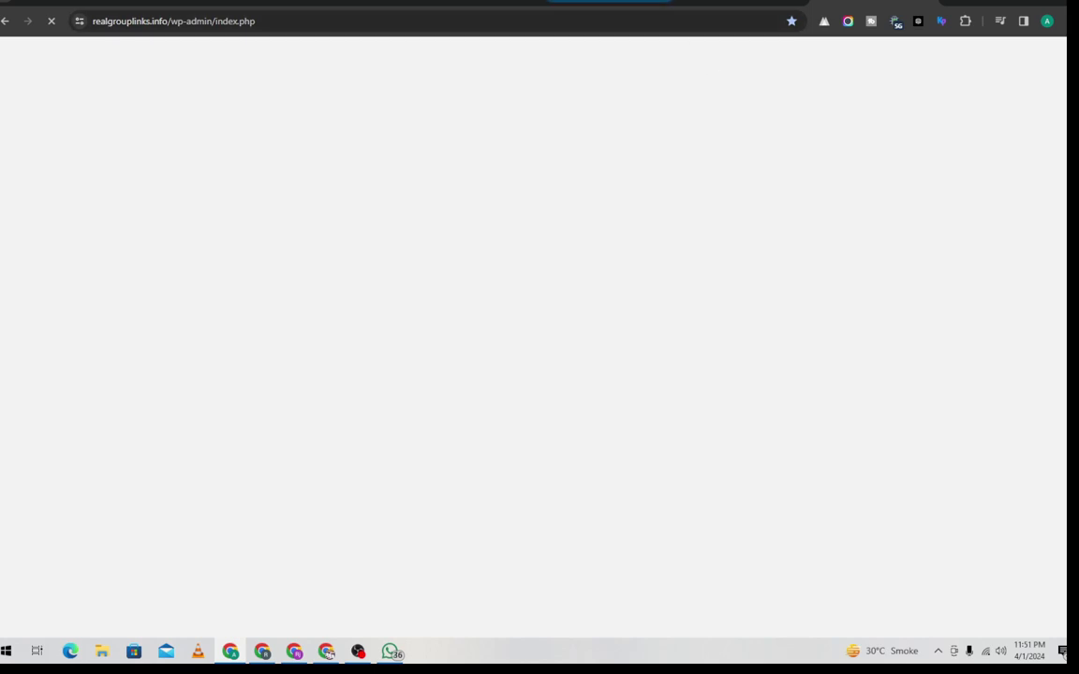
{"action": "left_click", "coordinate": [609, 3]}
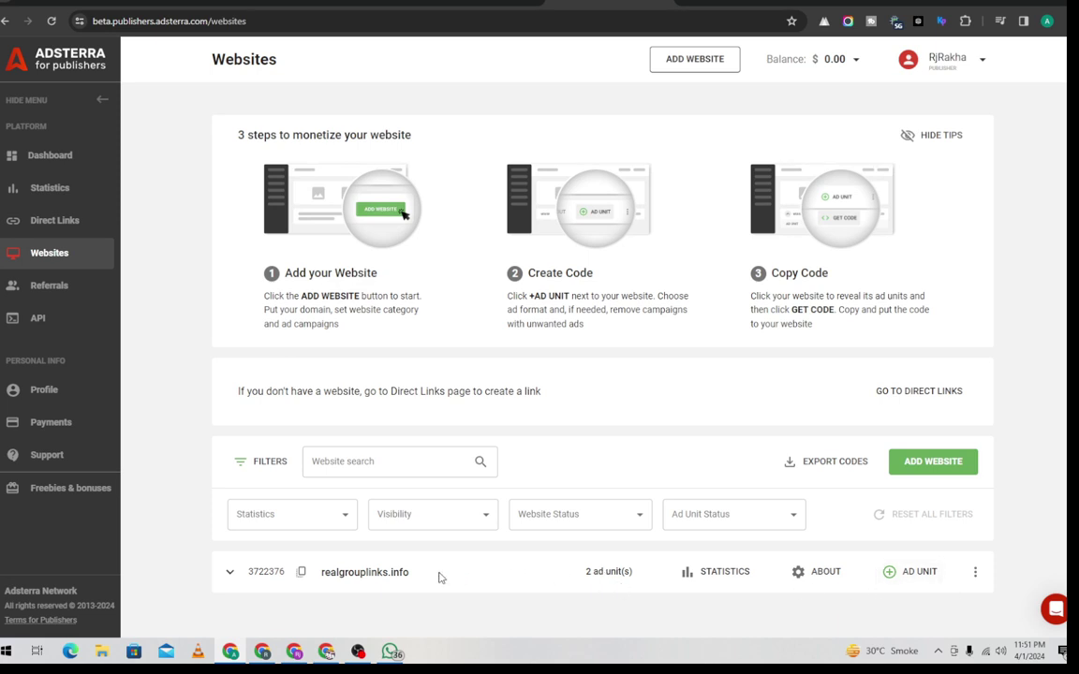
{"action": "left_click", "coordinate": [357, 578]}
{"action": "scroll", "coordinate": [499, 592], "scroll_direction": "down", "scroll_amount": 1}
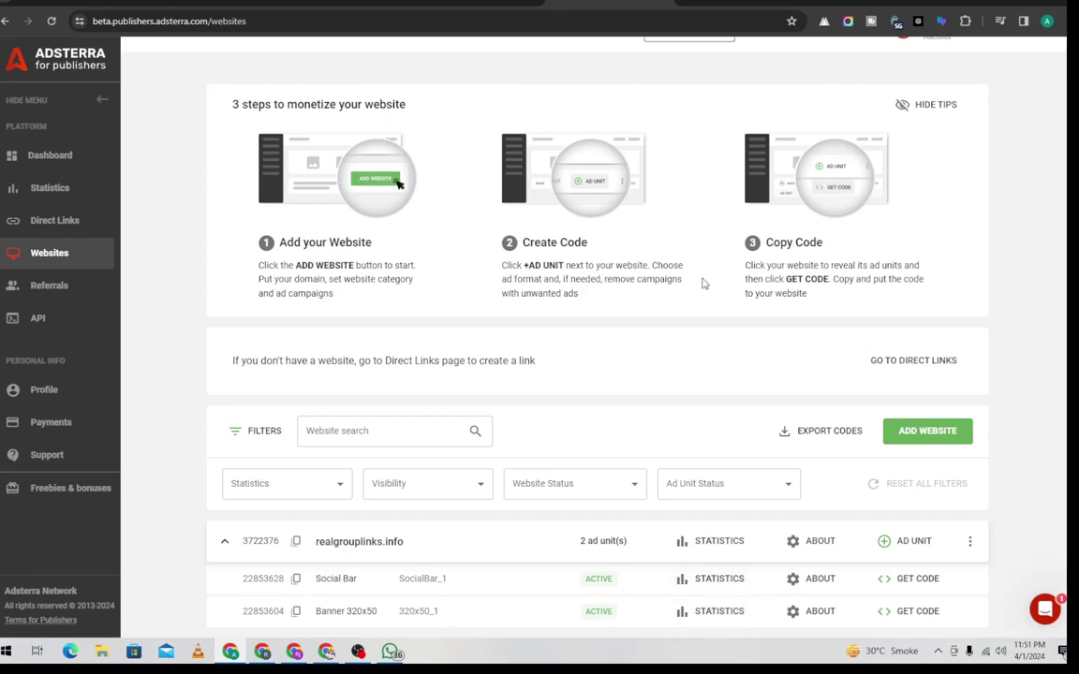
Switch to the WordPress dashboard, search for new plugins with "ad i", and install Ad Inserter – Ad Manager & AdSense Ads.
{"action": "key", "text": "ctrl+Tab"}
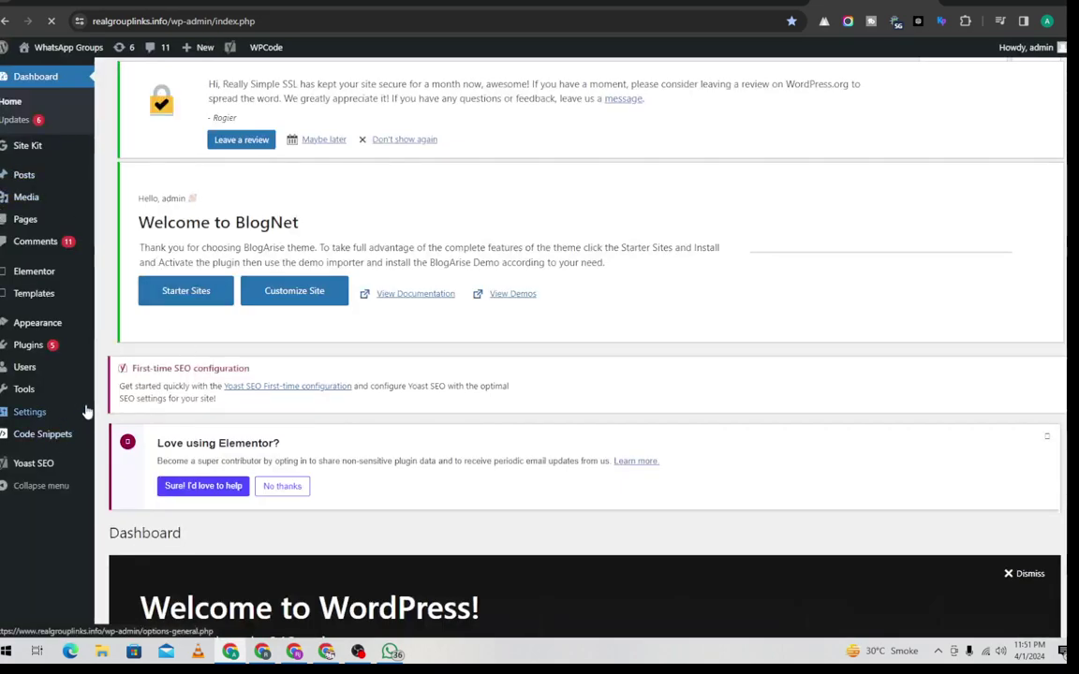
{"action": "mouse_move", "coordinate": [38, 348]}
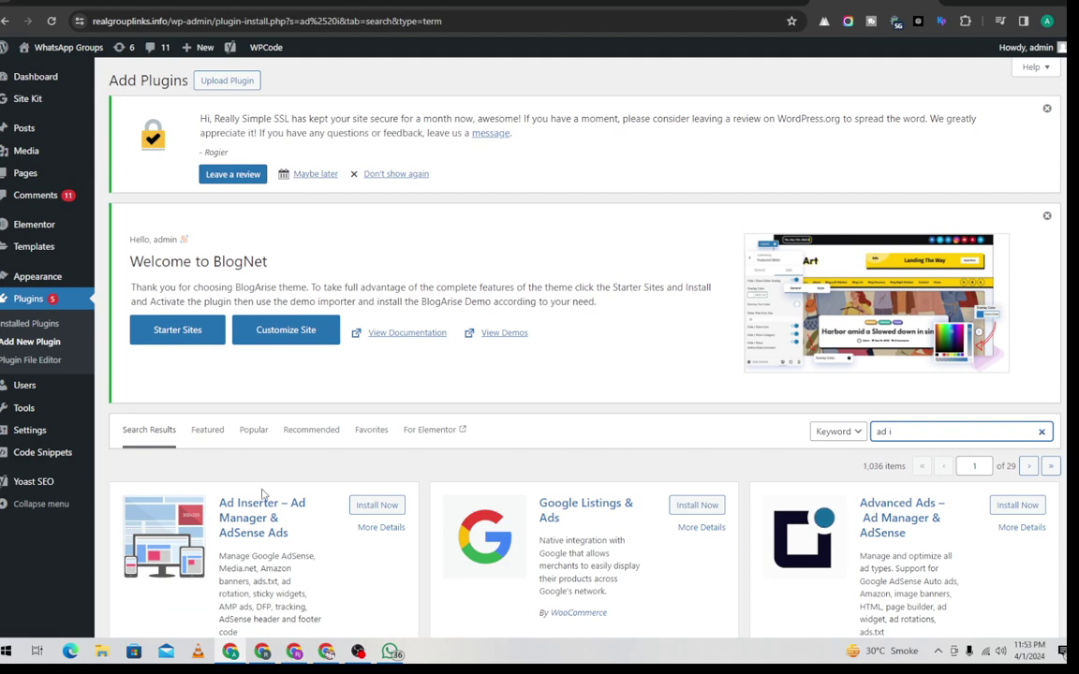
{"action": "scroll", "coordinate": [311, 513], "scroll_direction": "down", "scroll_amount": 2}
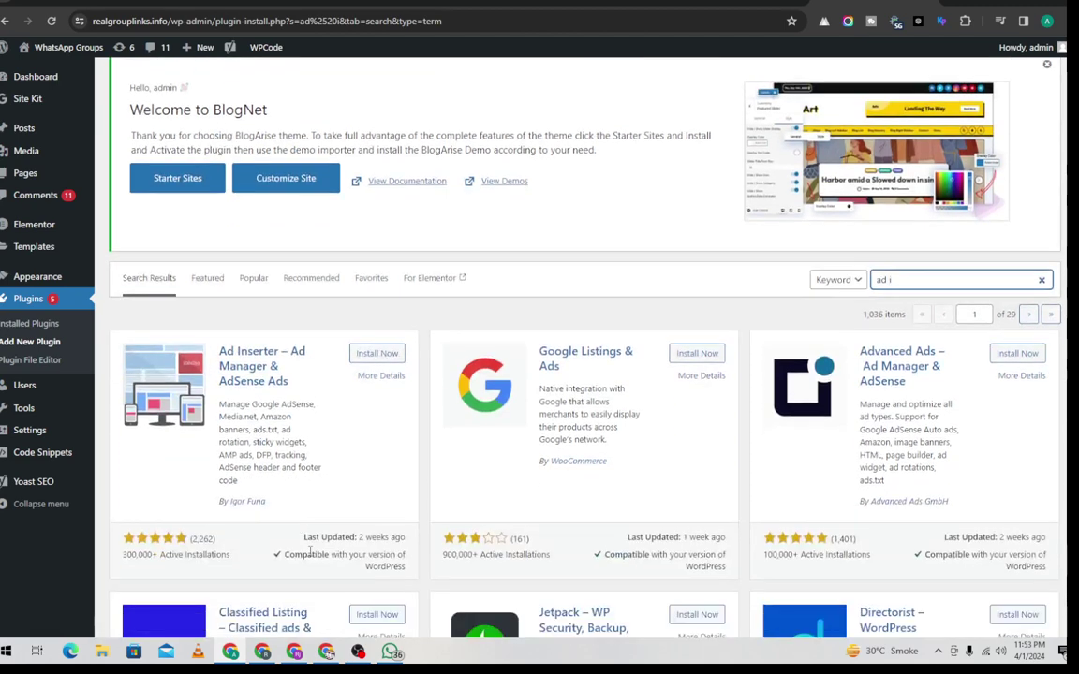
{"action": "left_click", "coordinate": [366, 354]}
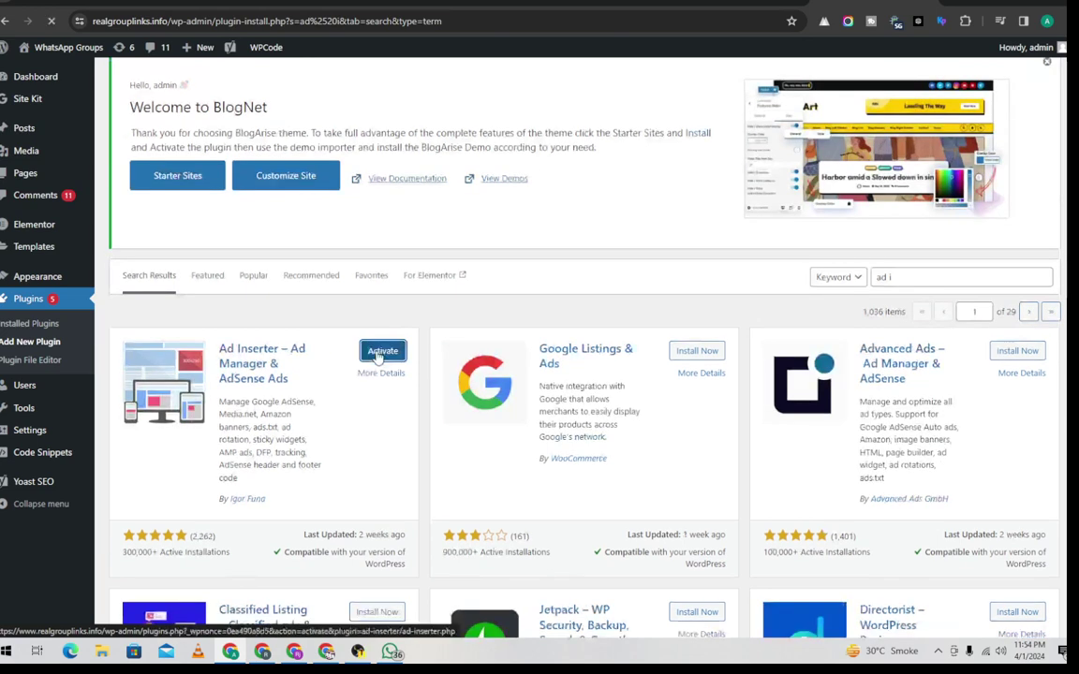
Activate the Ad Inserter plugin and open its settings at Block 1.
{"action": "left_click", "coordinate": [379, 354]}
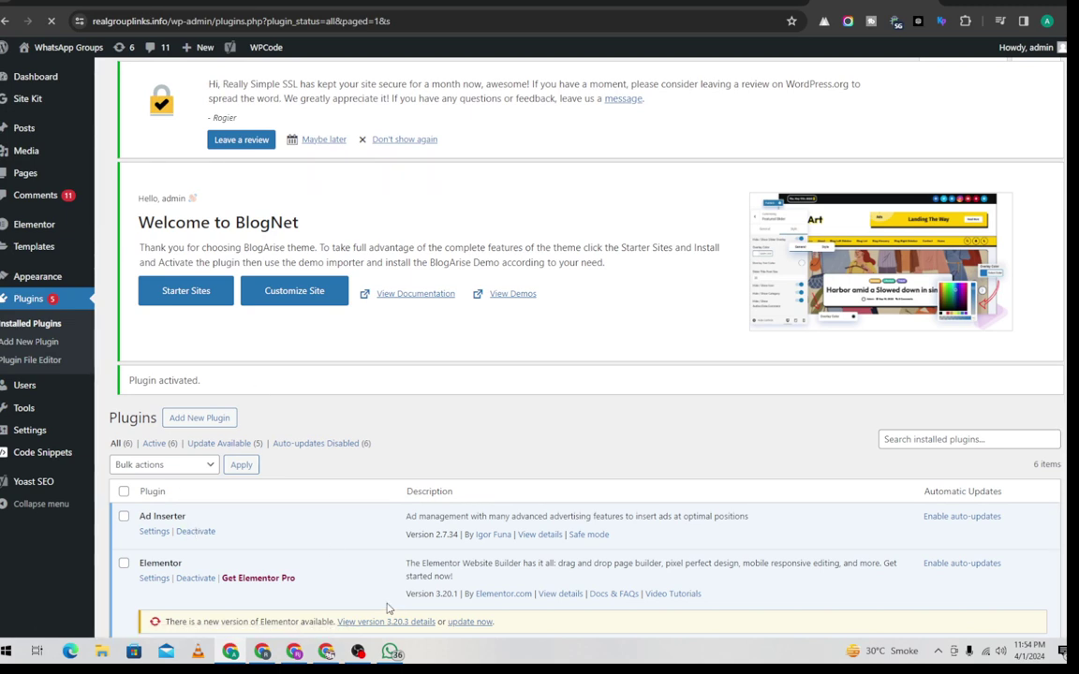
{"action": "left_click", "coordinate": [154, 532]}
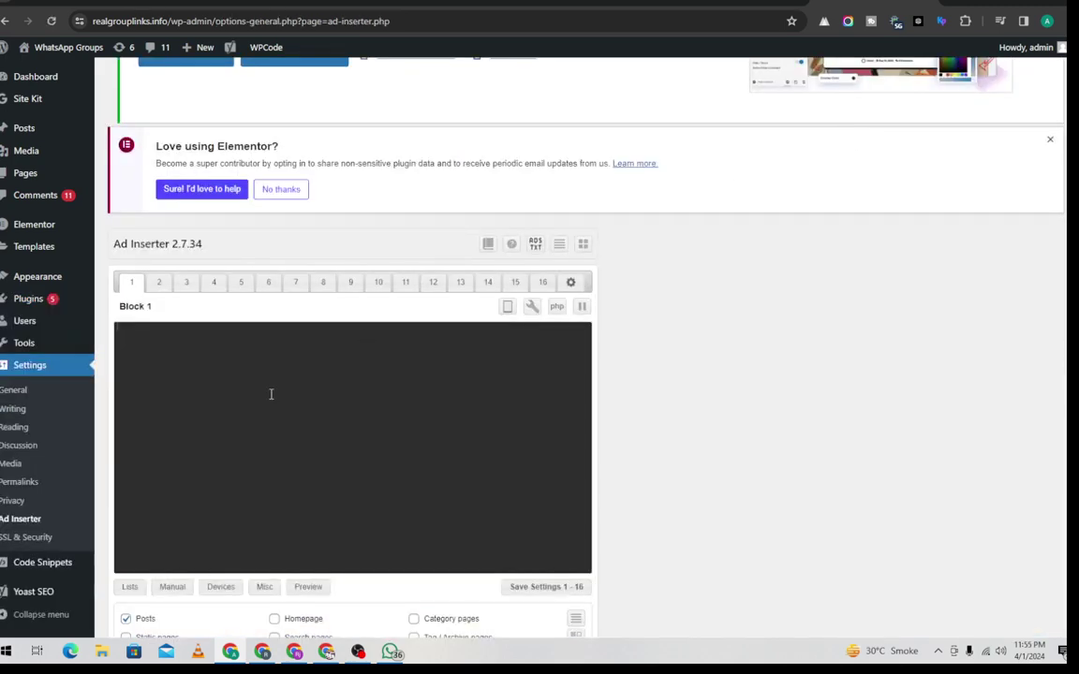
{"action": "scroll", "coordinate": [269, 402], "scroll_direction": "down", "scroll_amount": 2}
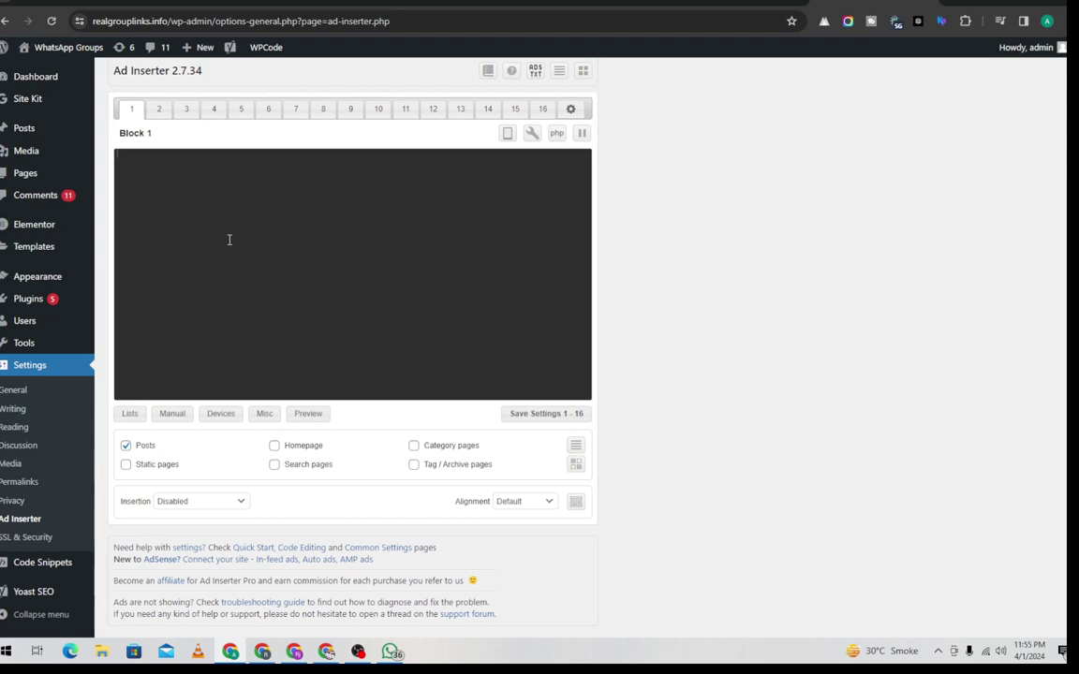
Switch to the Adsterra websites list and copy the Social Bar ad code for realgrouplinks.info.
{"action": "key", "text": "ctrl+Tab"}
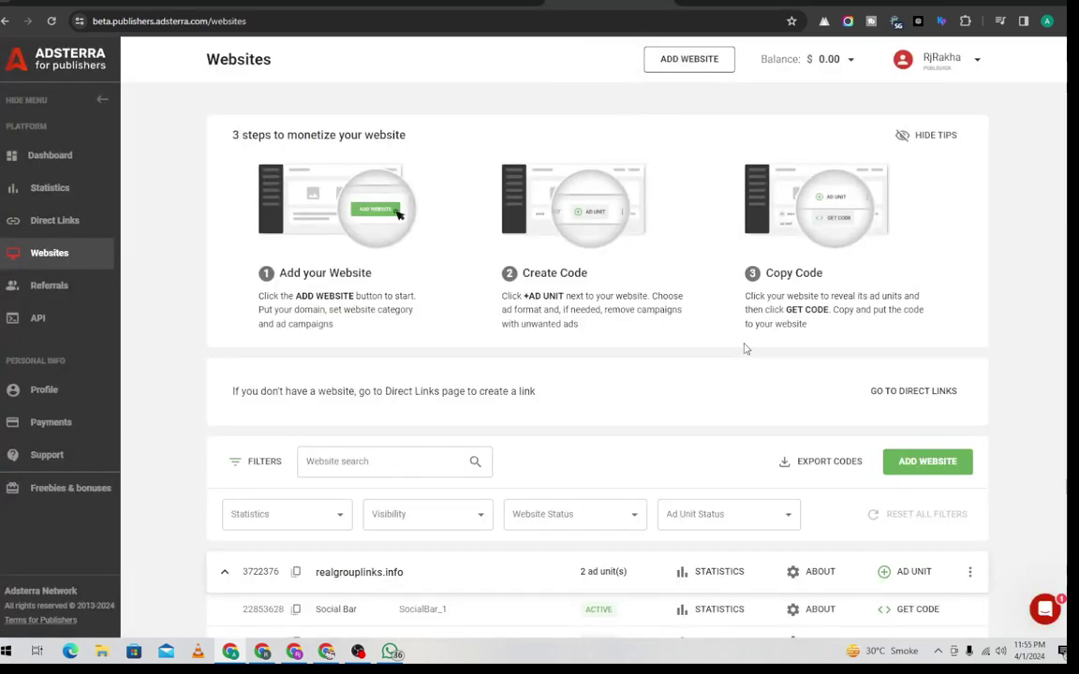
{"action": "scroll", "coordinate": [740, 374], "scroll_direction": "down", "scroll_amount": 1}
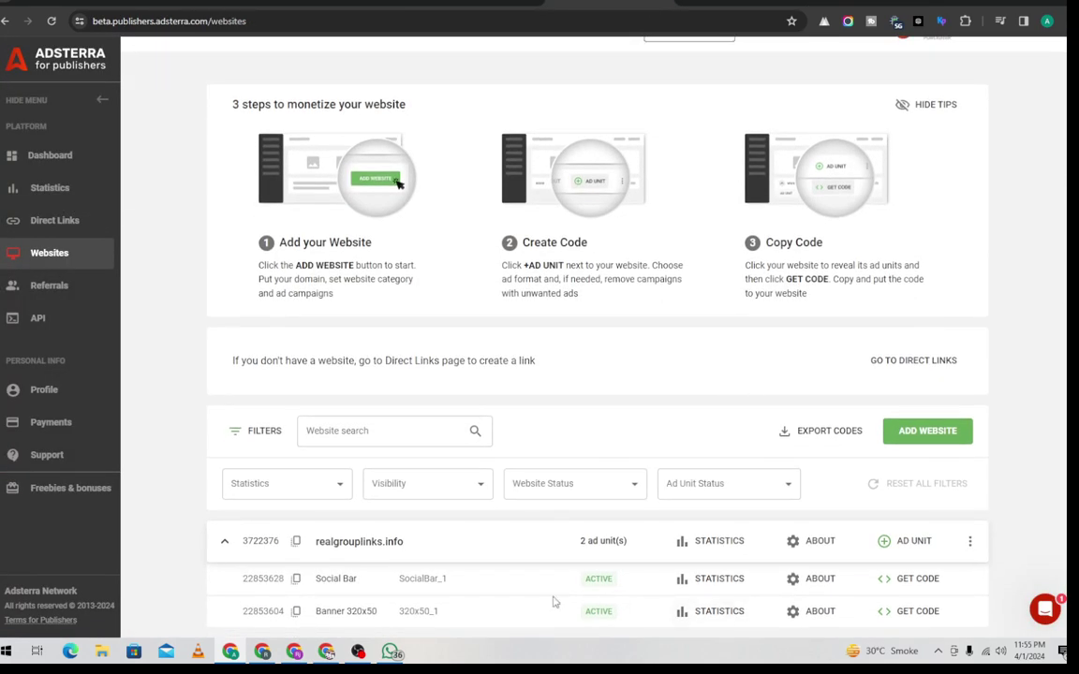
{"action": "left_click", "coordinate": [917, 579]}
{"action": "left_click", "coordinate": [730, 421]}
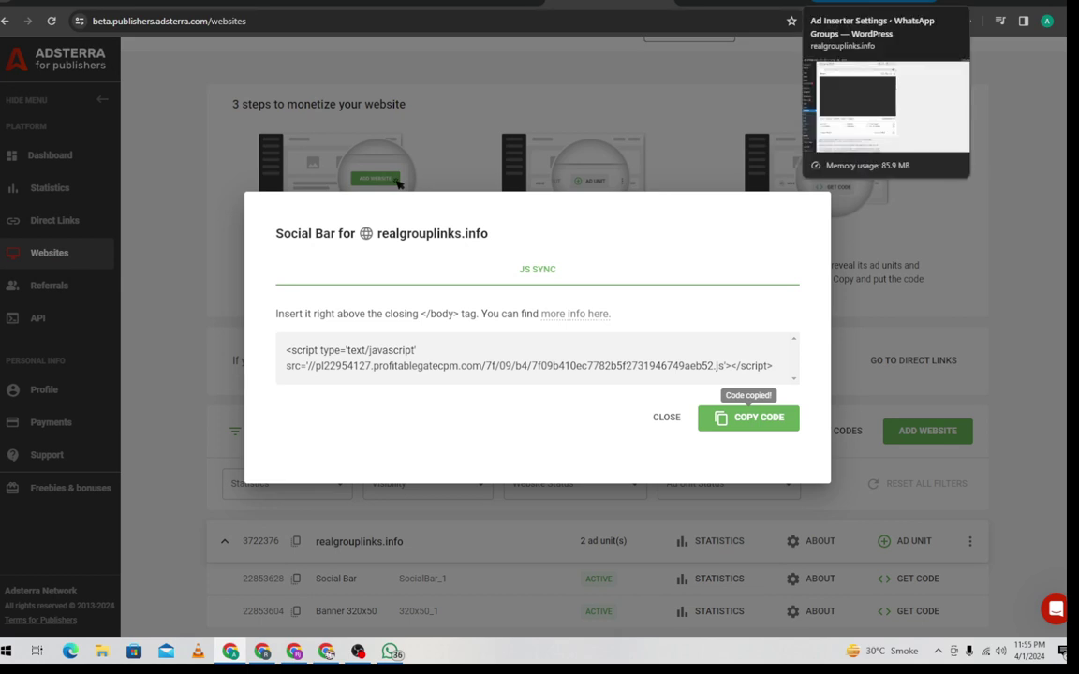
Return to the Ad Inserter settings in WordPress and paste the Social Bar code into Block 1.
{"action": "left_click", "coordinate": [852, 3]}
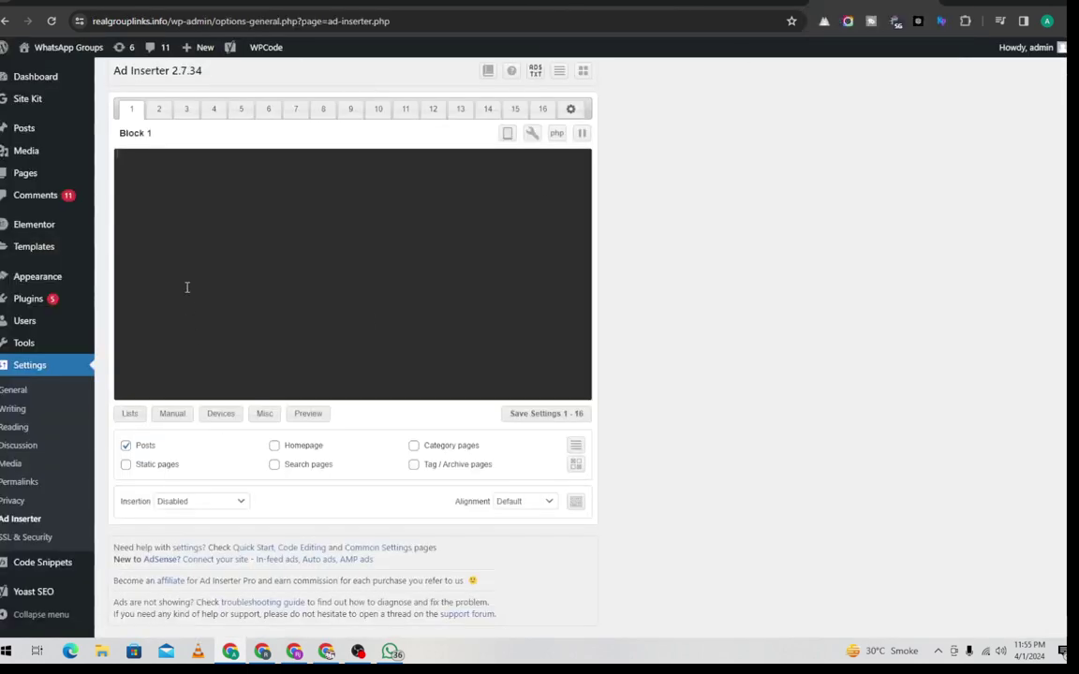
{"action": "right_click", "coordinate": [173, 171]}
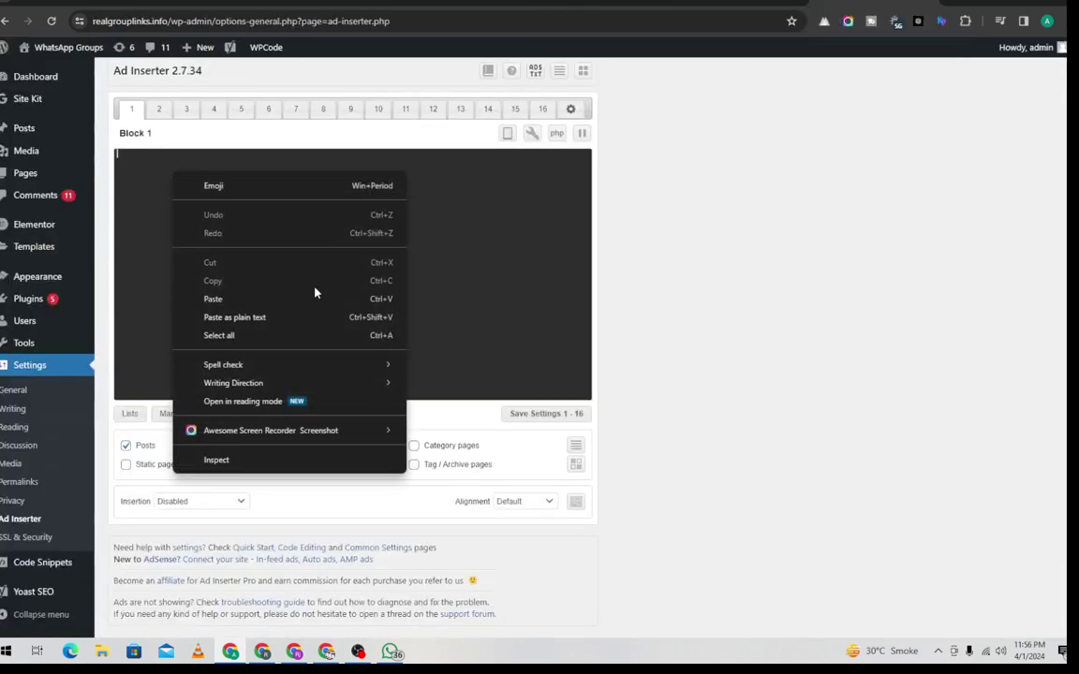
{"action": "left_click", "coordinate": [253, 302]}
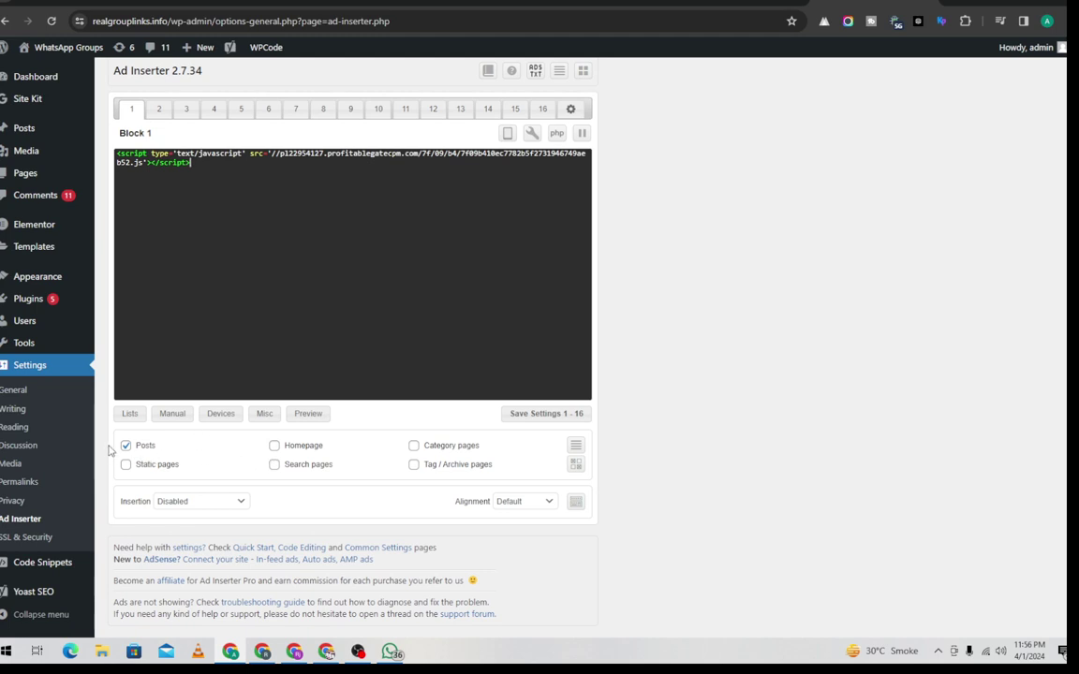
Enable Block 1 on the homepage, category pages, tag/archive pages, search pages and static pages as well as posts.
{"action": "left_click", "coordinate": [274, 447]}
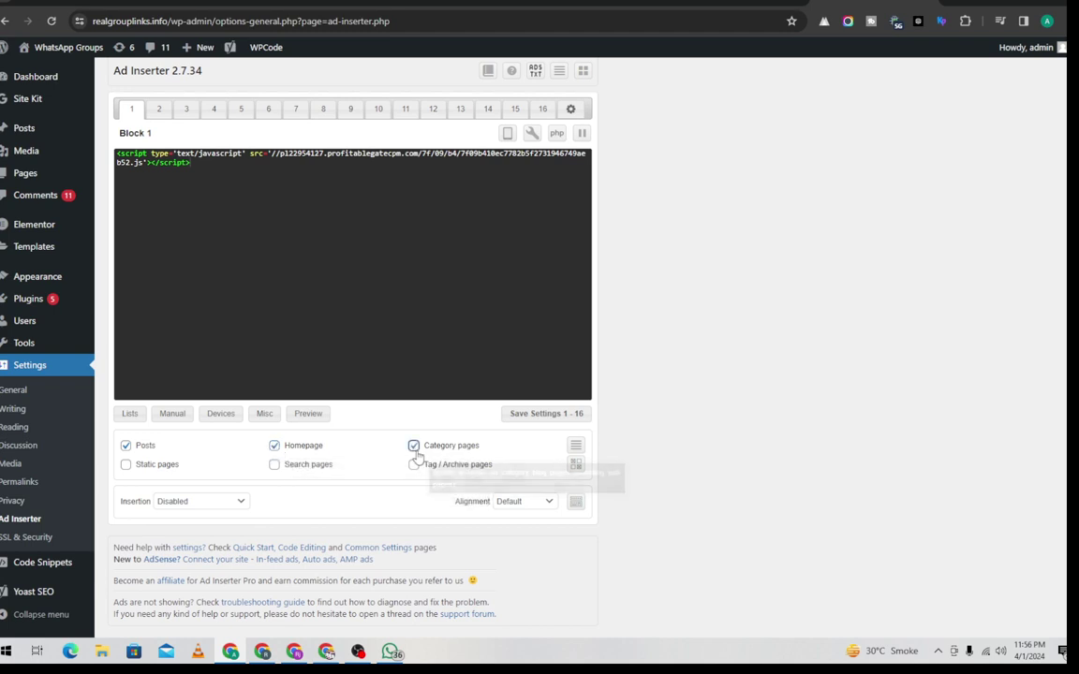
{"action": "left_click", "coordinate": [416, 449]}
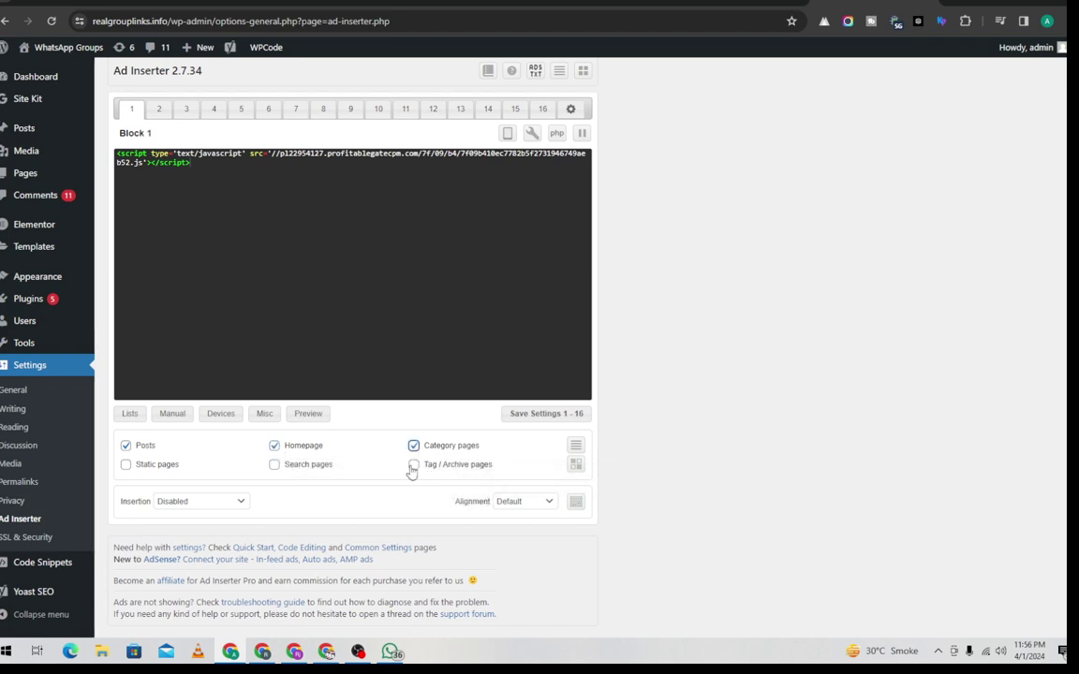
{"action": "left_click", "coordinate": [275, 468]}
{"action": "left_click", "coordinate": [125, 466]}
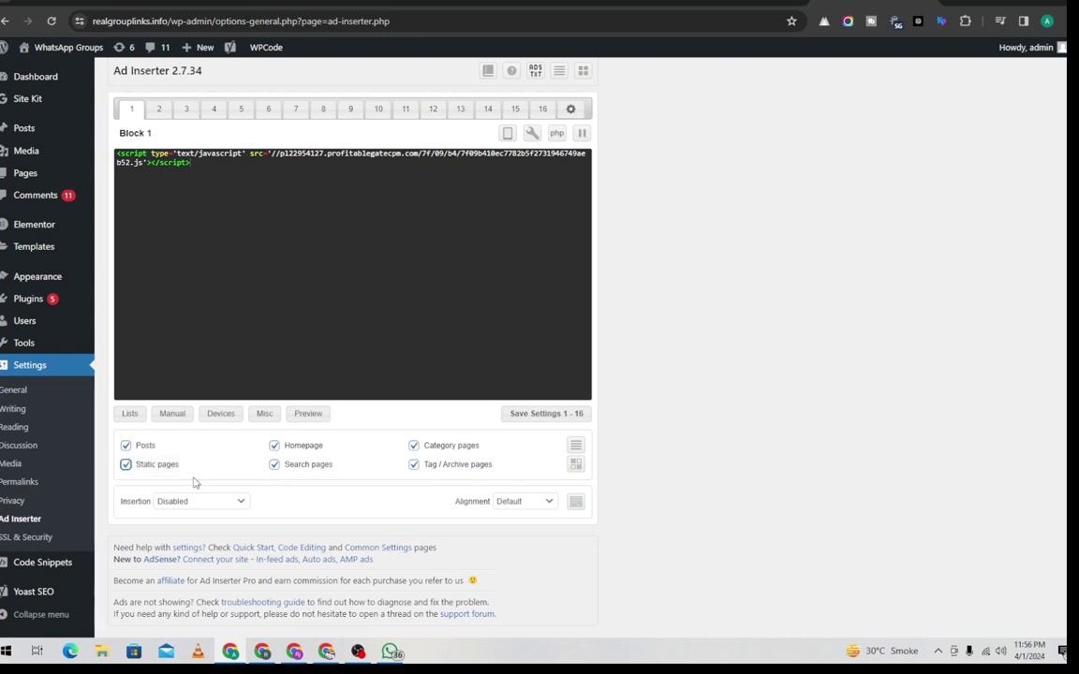
Set Block 1's insertion to Before post and its alignment to Center.
{"action": "left_click", "coordinate": [215, 503]}
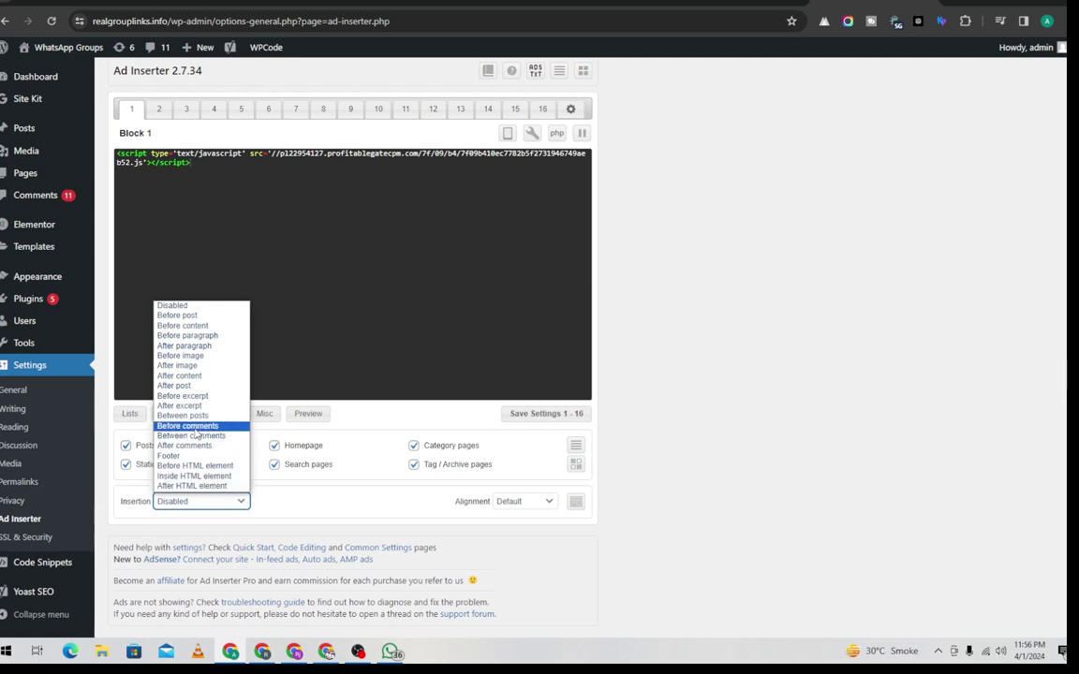
{"action": "left_click", "coordinate": [201, 317]}
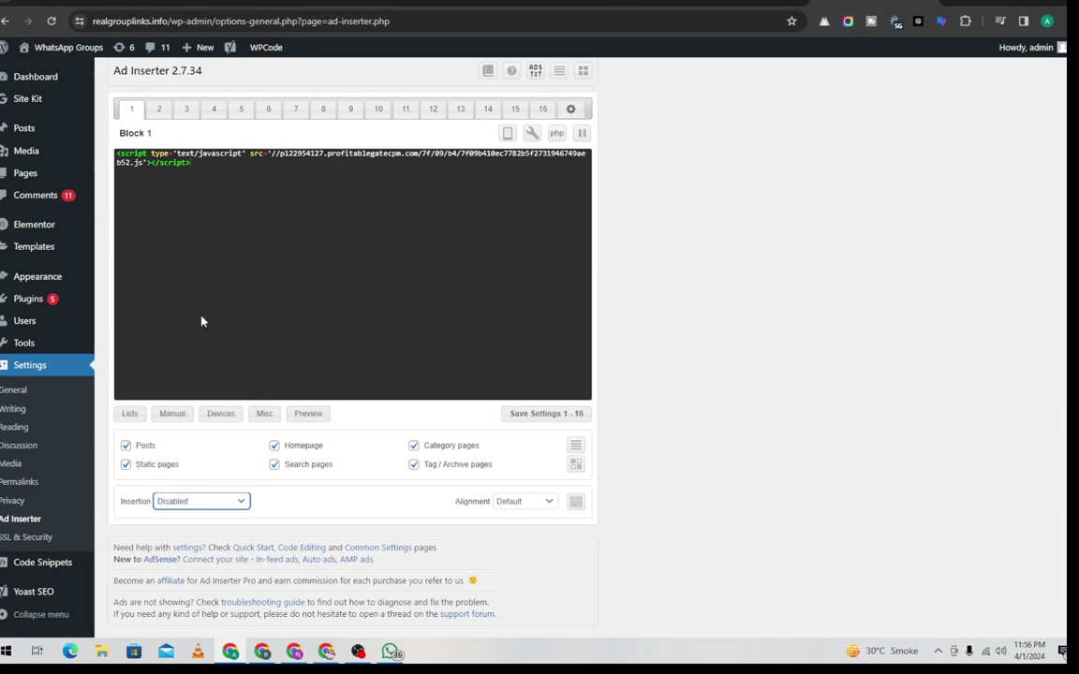
{"action": "left_click", "coordinate": [543, 504]}
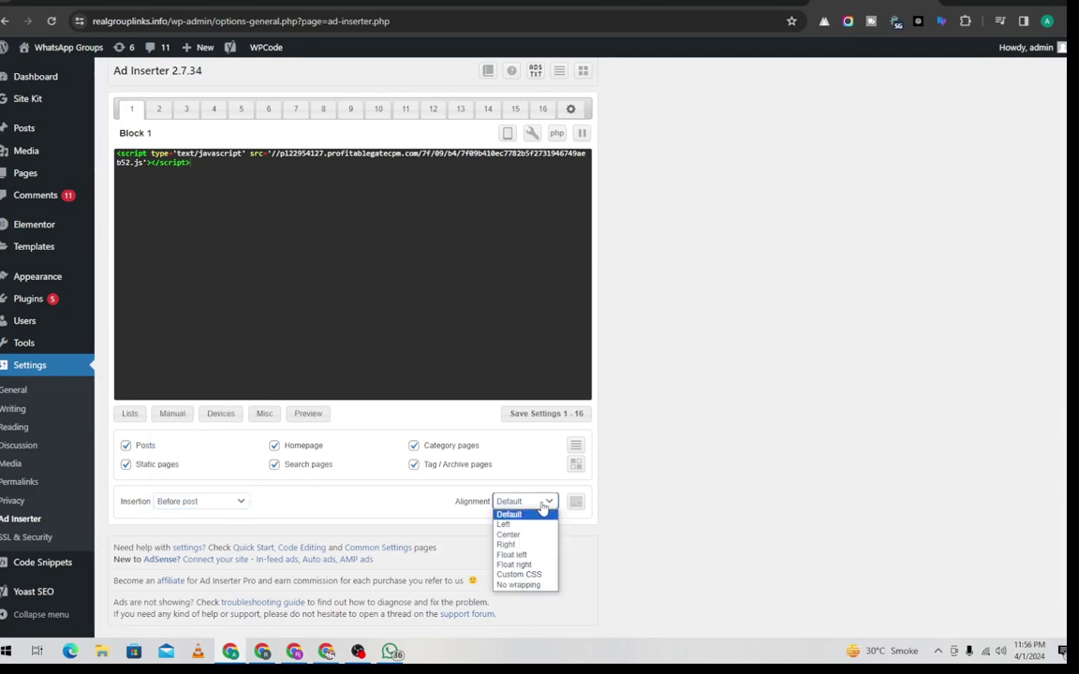
{"action": "left_click", "coordinate": [527, 536]}
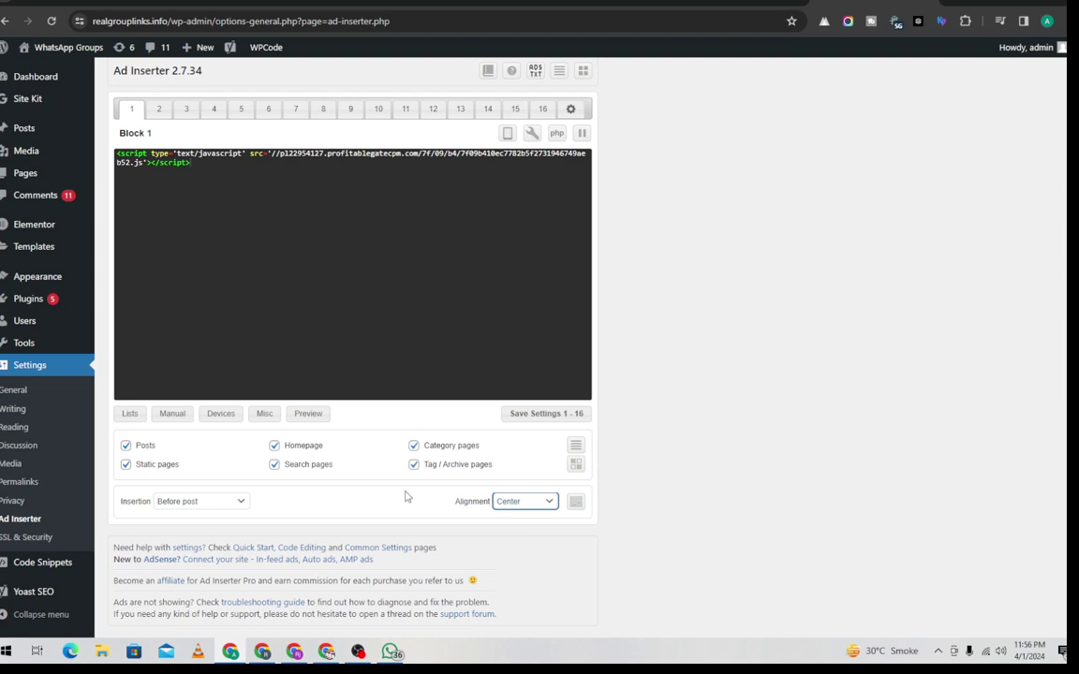
Set Block 1's alignment back to Default and save the Ad Inserter settings.
{"action": "scroll", "coordinate": [406, 497], "scroll_direction": "down", "scroll_amount": 1}
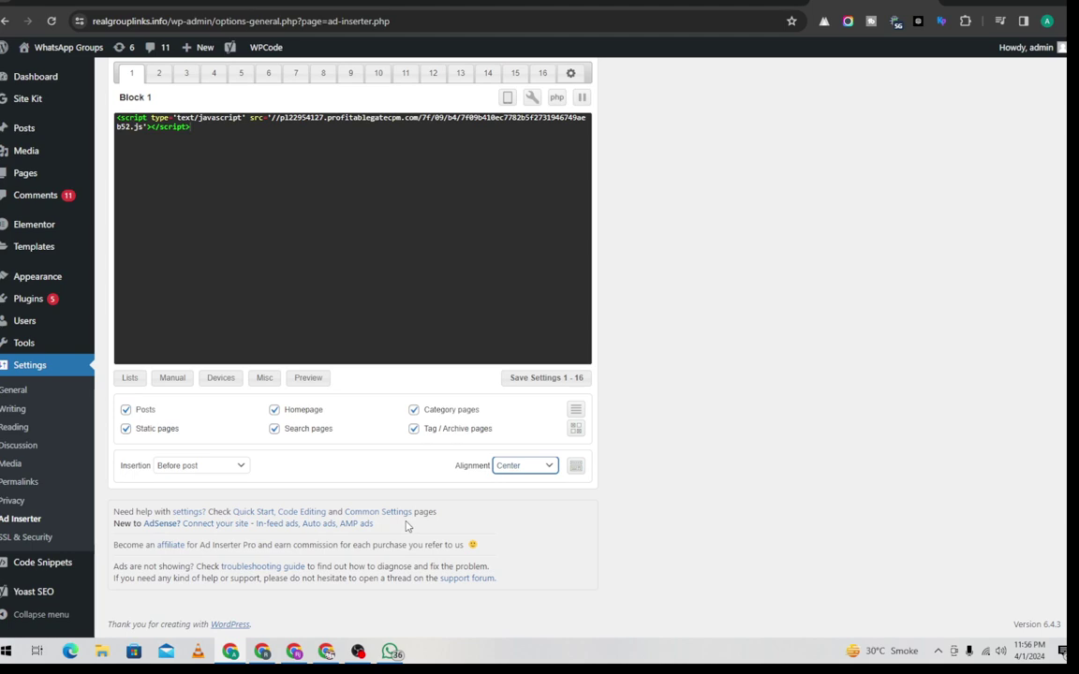
{"action": "scroll", "coordinate": [406, 527], "scroll_direction": "up", "scroll_amount": 5}
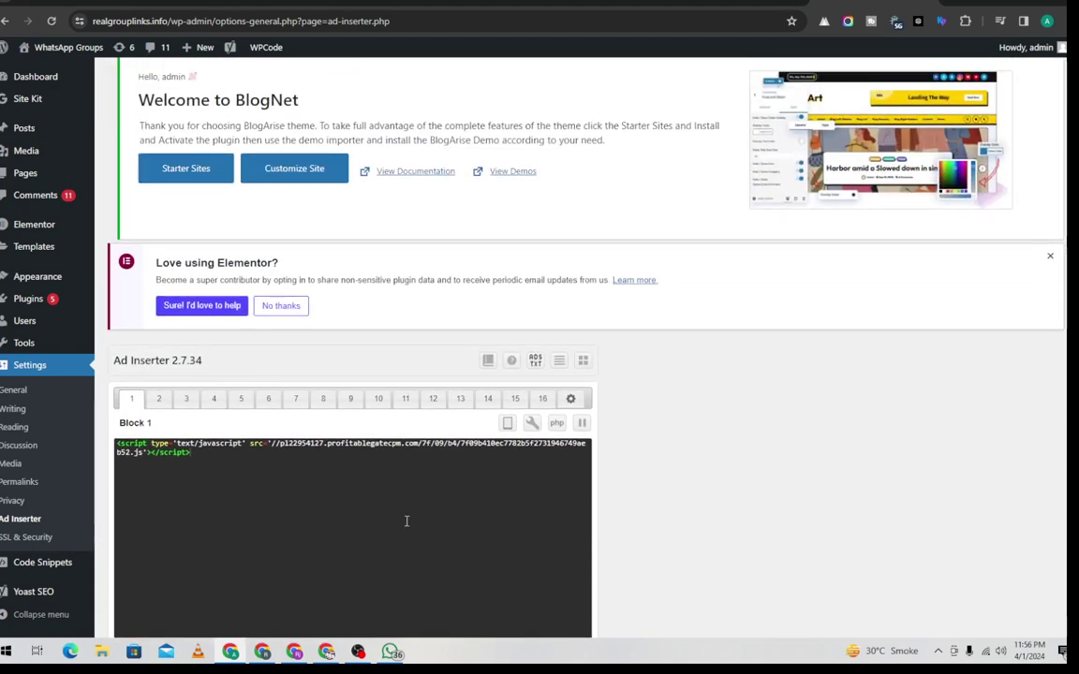
{"action": "scroll", "coordinate": [406, 541], "scroll_direction": "up", "scroll_amount": 3}
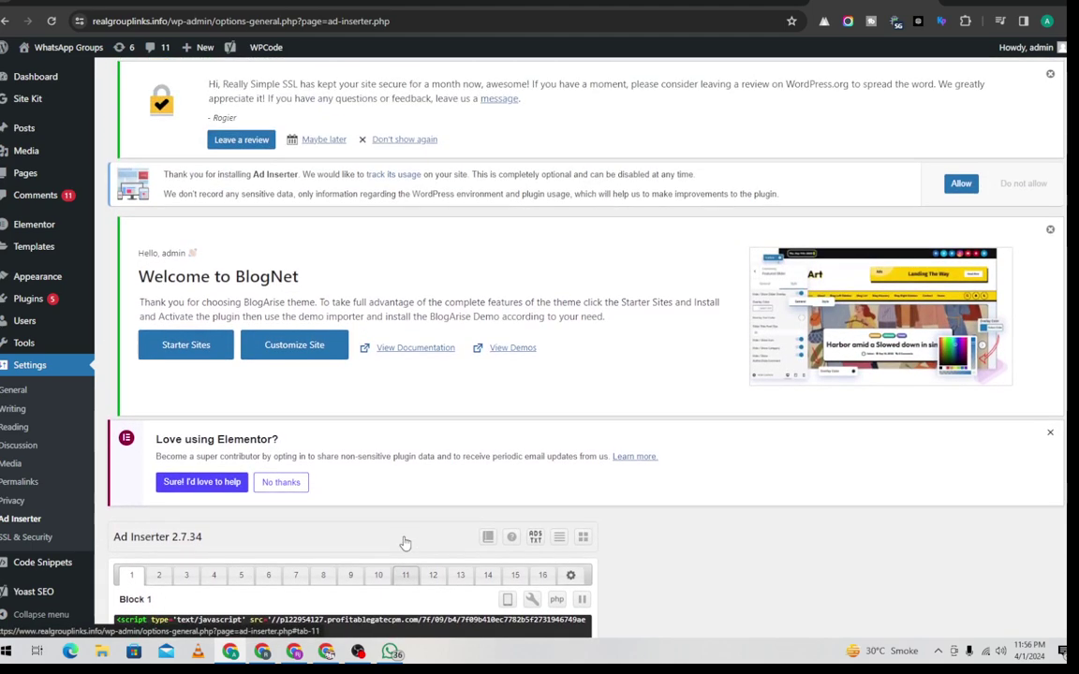
{"action": "scroll", "coordinate": [378, 511], "scroll_direction": "down", "scroll_amount": 3}
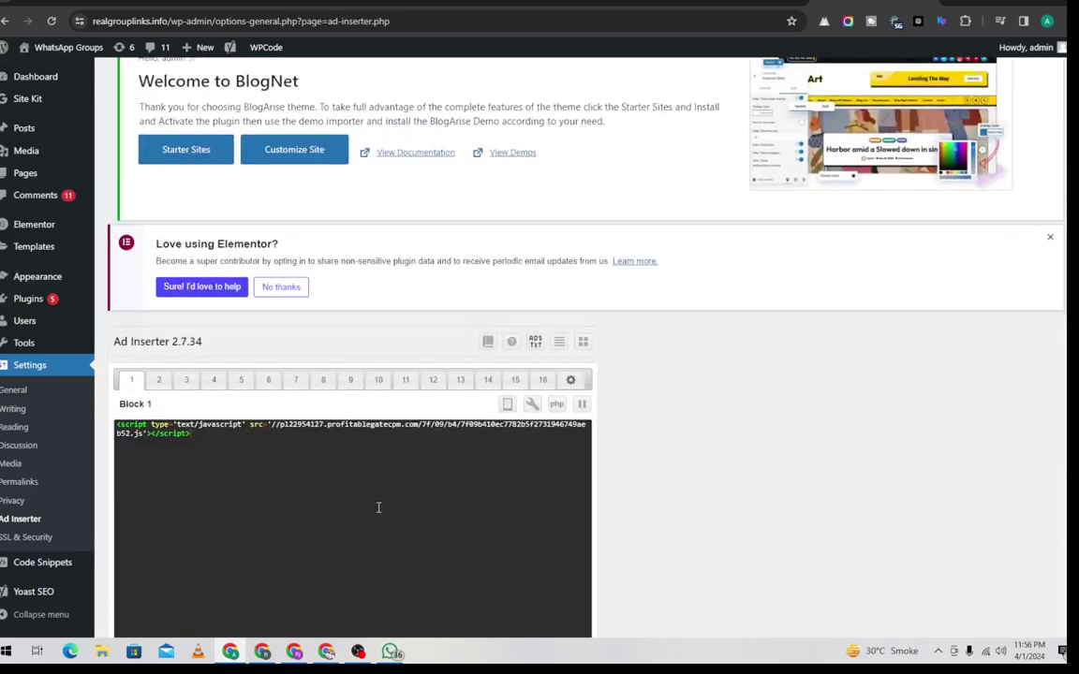
{"action": "scroll", "coordinate": [378, 506], "scroll_direction": "down", "scroll_amount": 5}
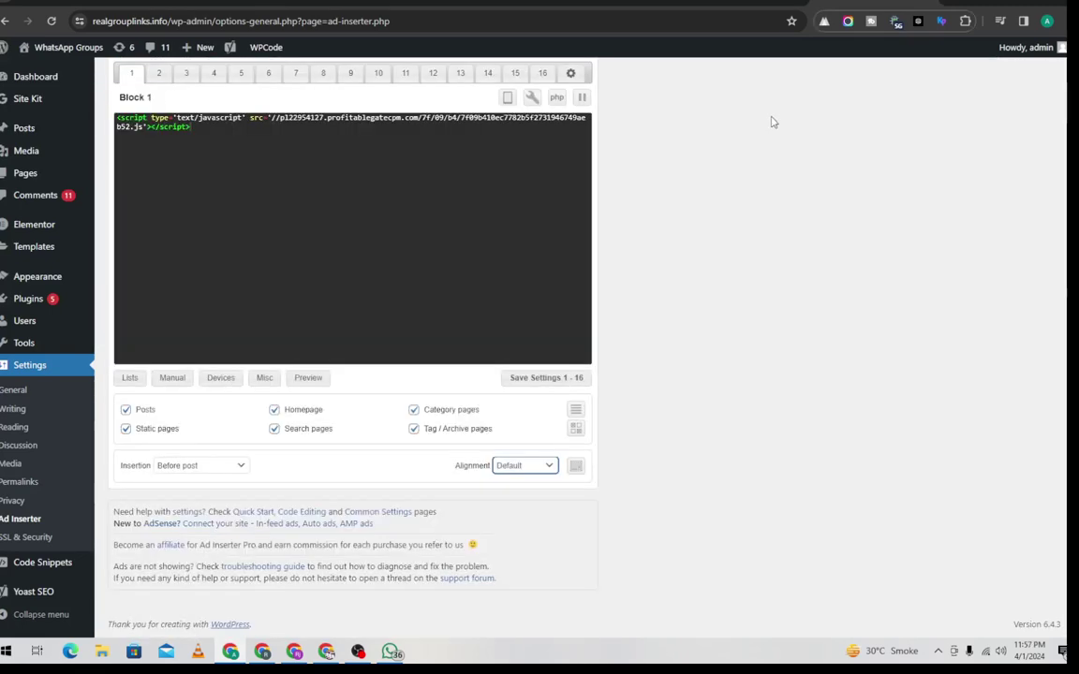
{"action": "left_click", "coordinate": [537, 379]}
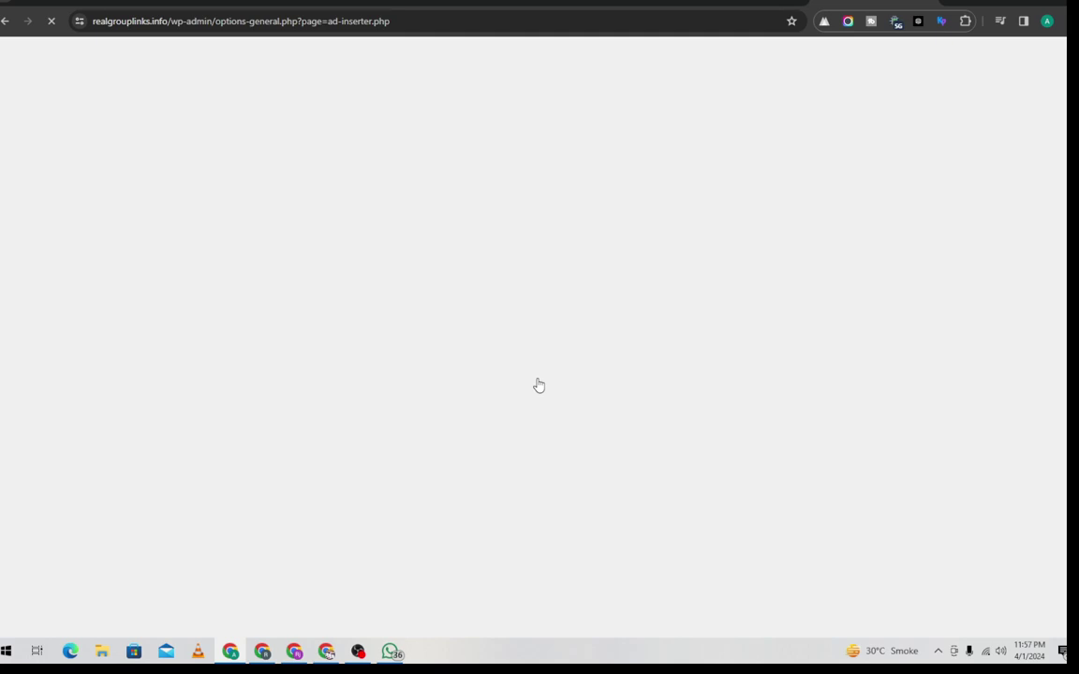
Switch to Adsterra, close the Social Bar code dialog, and copy the Banner 320x50 ad code.
{"action": "left_click", "coordinate": [759, 7]}
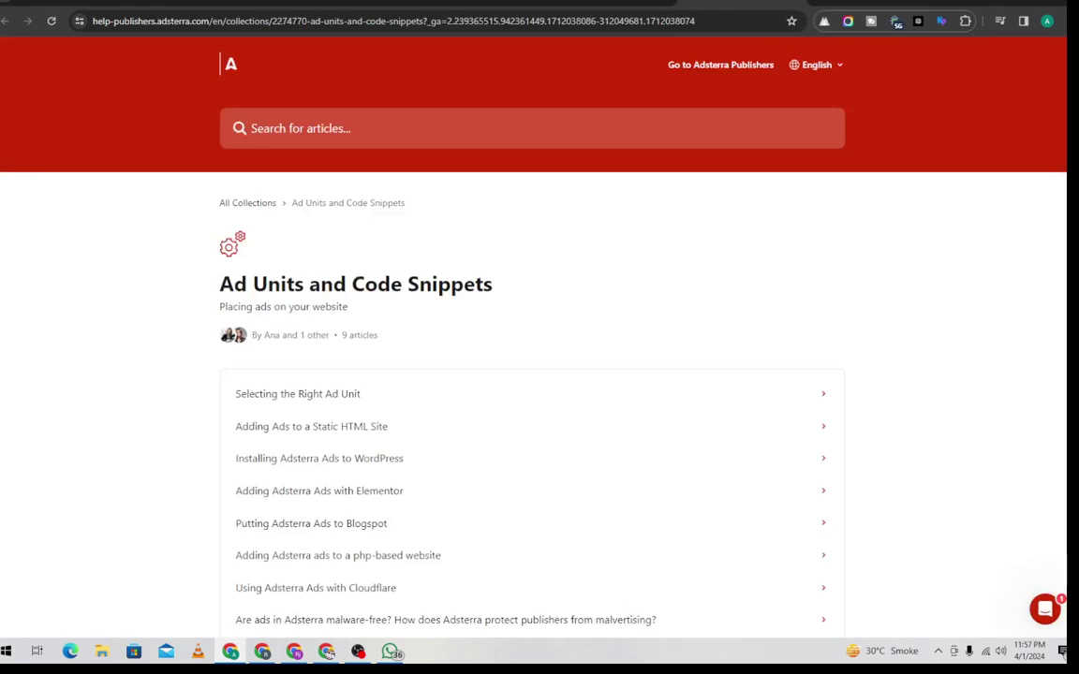
{"action": "left_click", "coordinate": [615, 5]}
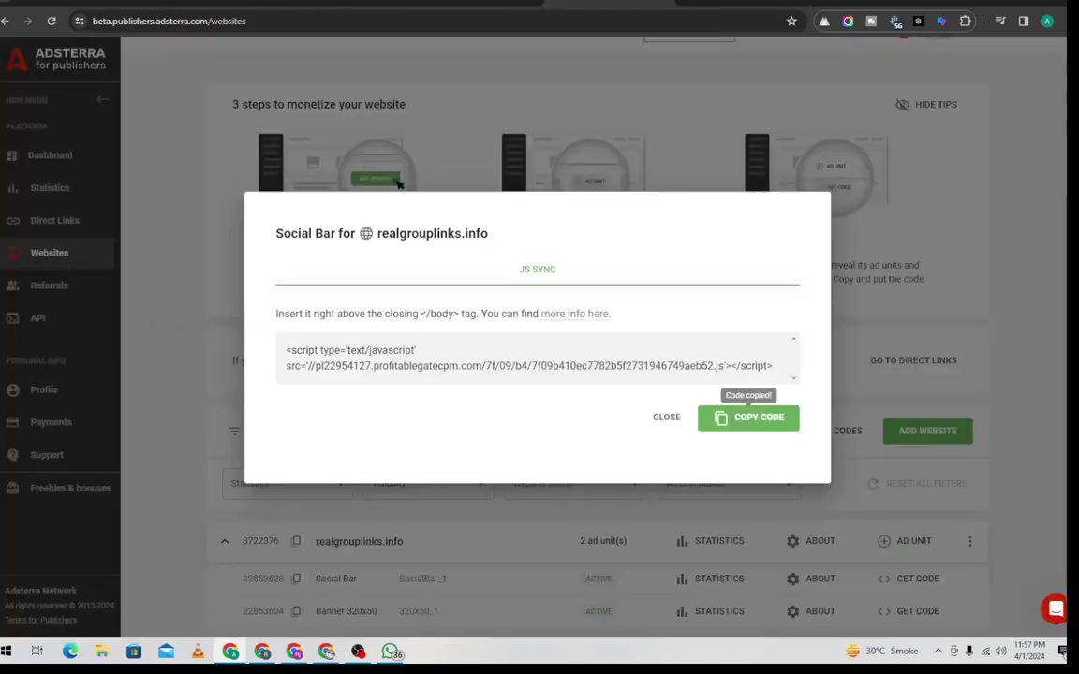
{"action": "left_click", "coordinate": [664, 417]}
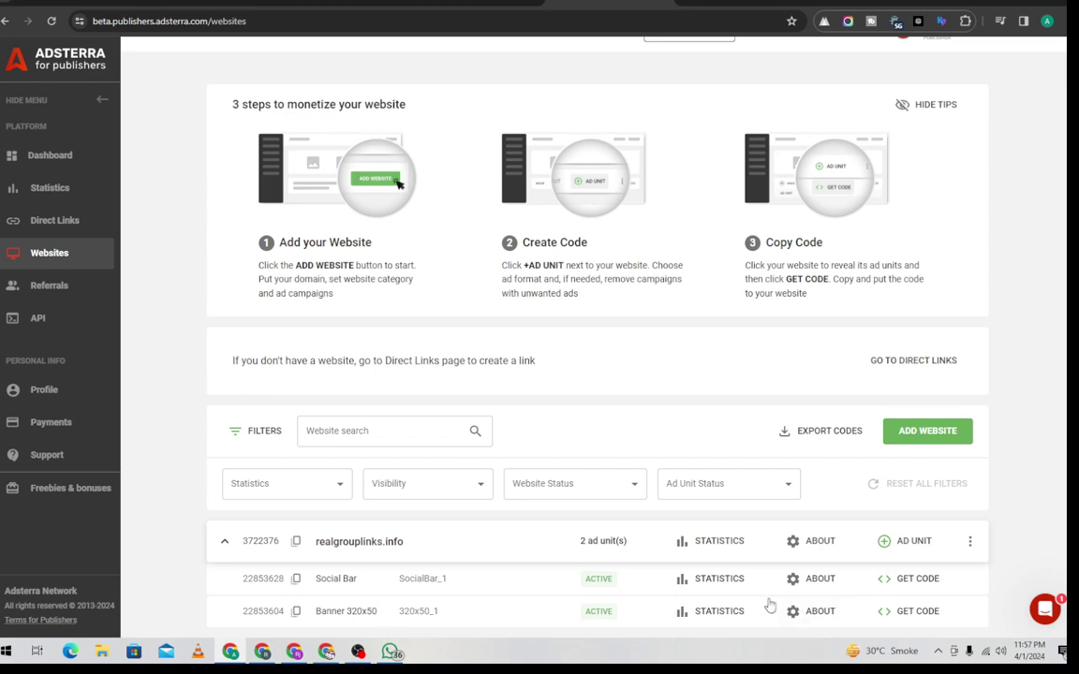
{"action": "left_click", "coordinate": [919, 618]}
{"action": "left_click", "coordinate": [750, 469]}
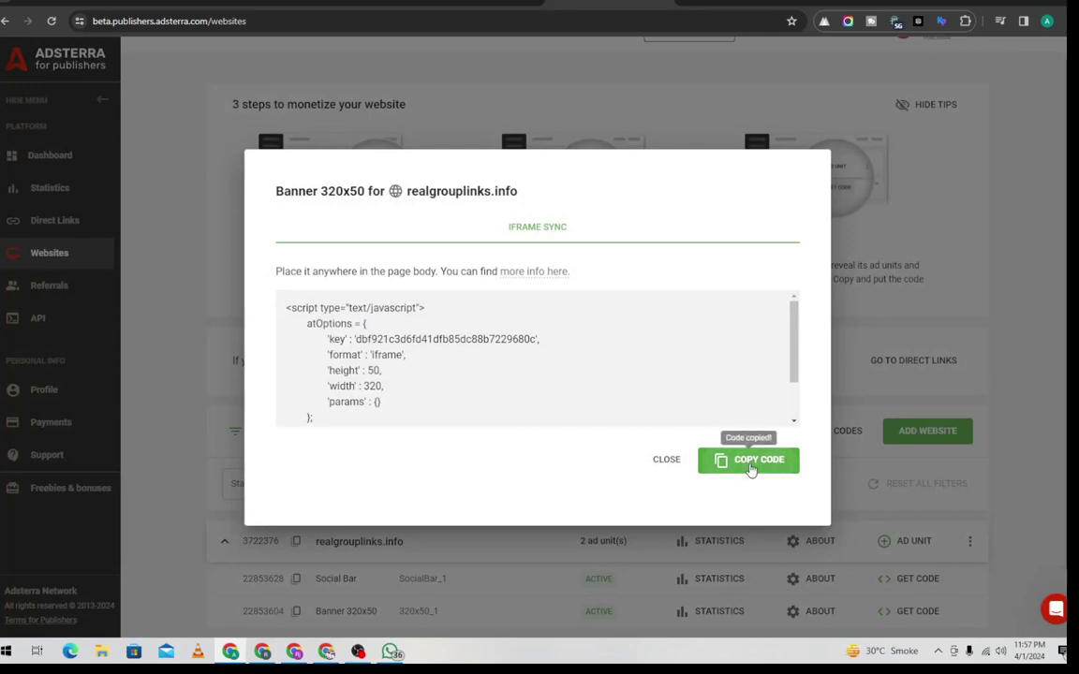
Return to the Ad Inserter settings in WordPress and paste the Banner 320x50 code into Block 2.
{"action": "key", "text": "ctrl+Tab"}
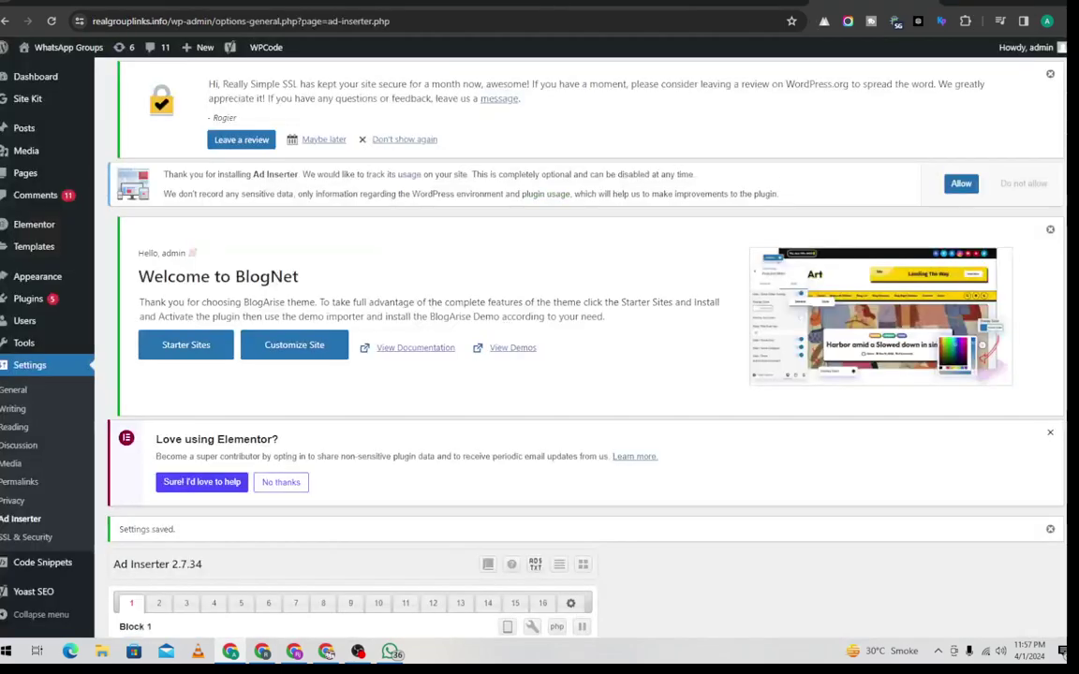
{"action": "scroll", "coordinate": [501, 290], "scroll_direction": "down", "scroll_amount": 3}
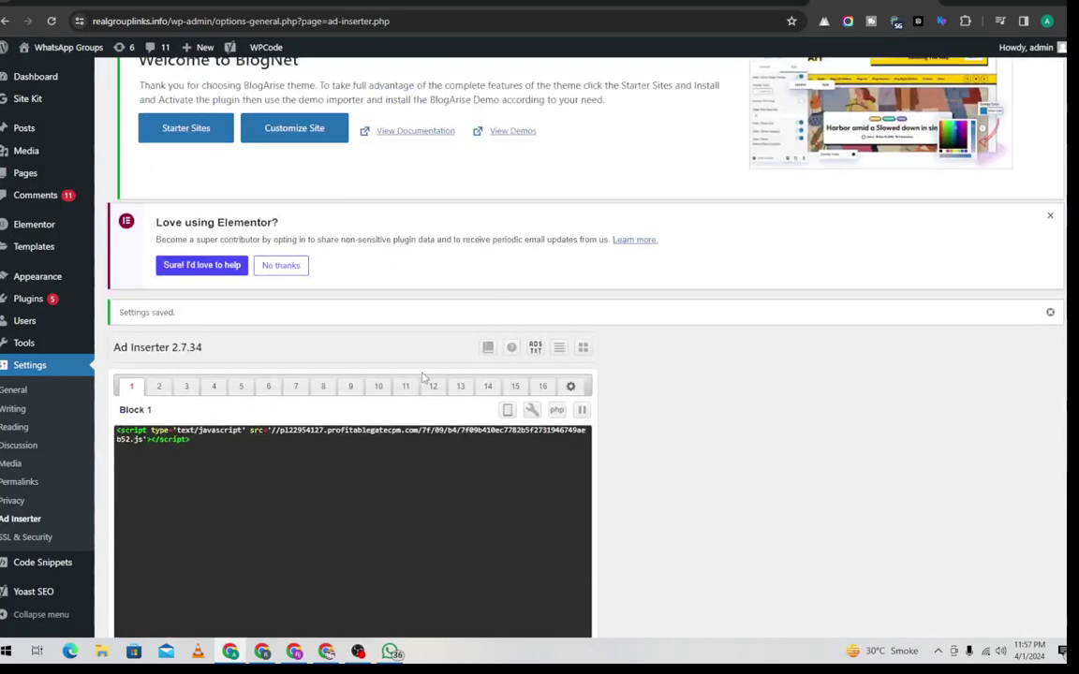
{"action": "scroll", "coordinate": [238, 515], "scroll_direction": "down", "scroll_amount": 2}
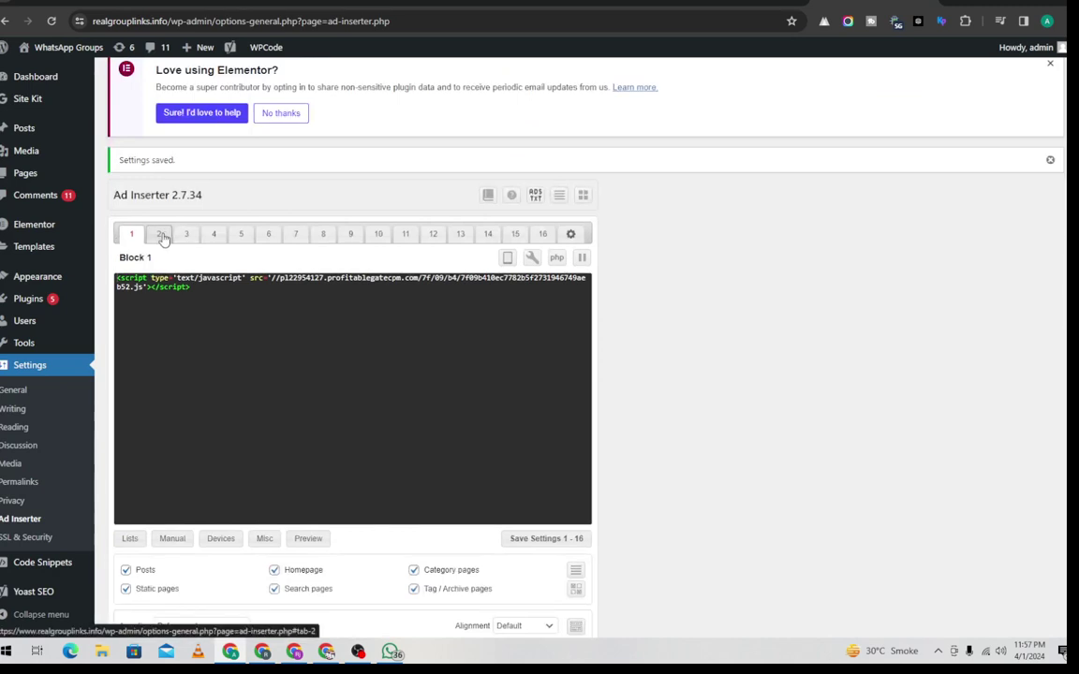
{"action": "left_click", "coordinate": [161, 234]}
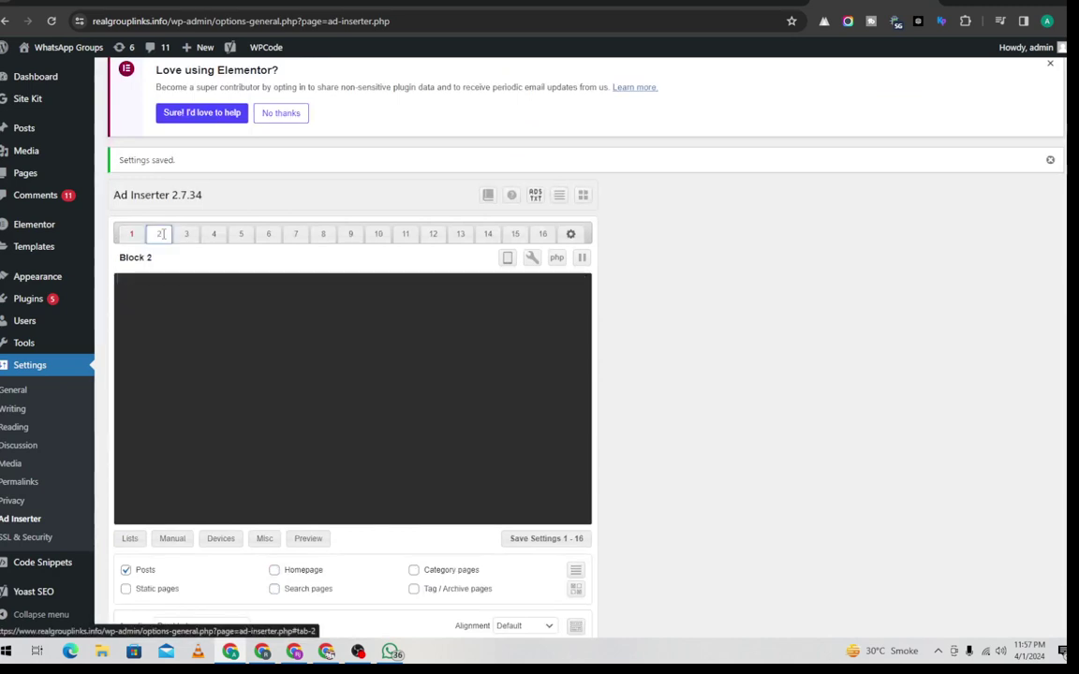
{"action": "right_click", "coordinate": [169, 286]}
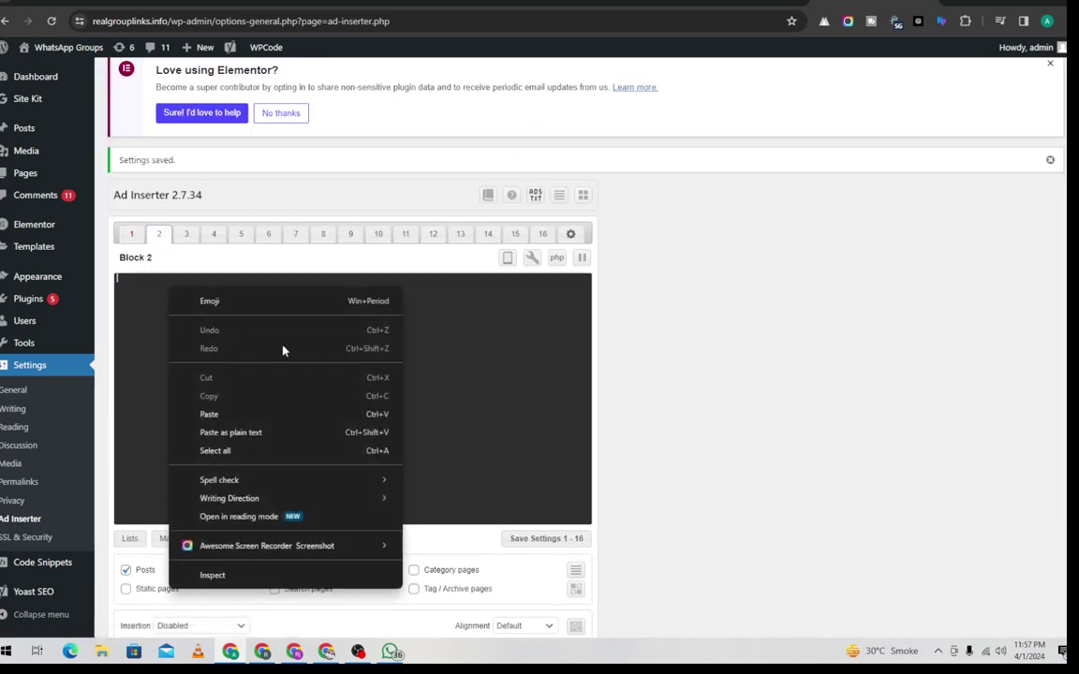
{"action": "left_click", "coordinate": [234, 413]}
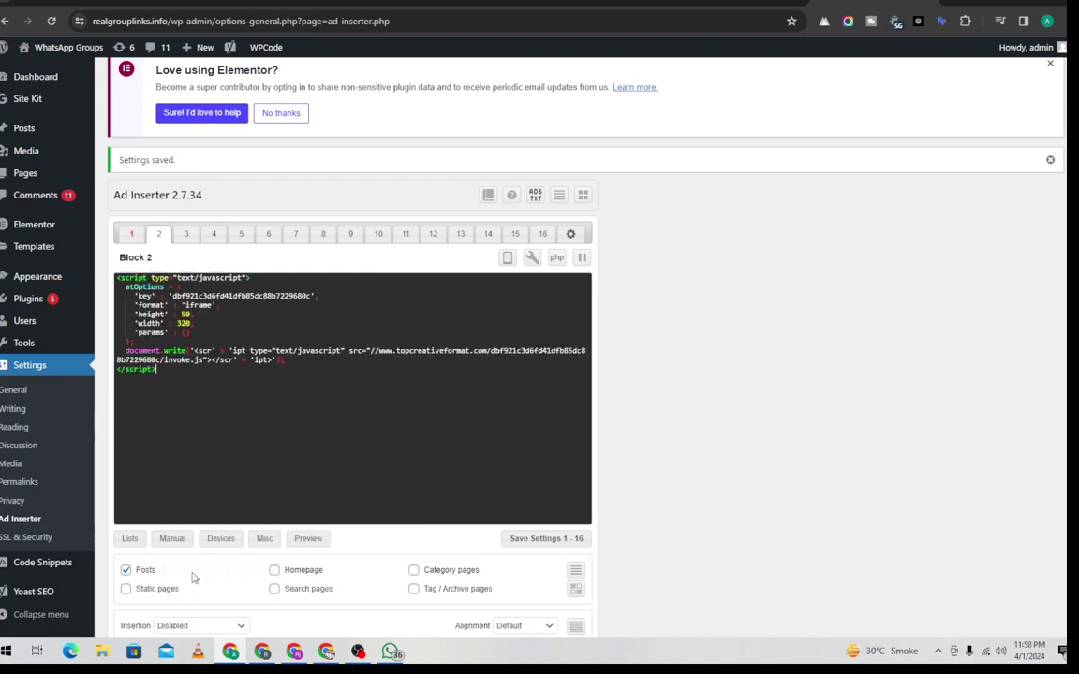
Enable Block 2 on the homepage, category pages, tag/archive pages, search pages and static pages as well as posts.
{"action": "left_click", "coordinate": [413, 570]}
{"action": "left_click", "coordinate": [413, 588]}
{"action": "left_click", "coordinate": [273, 588]}
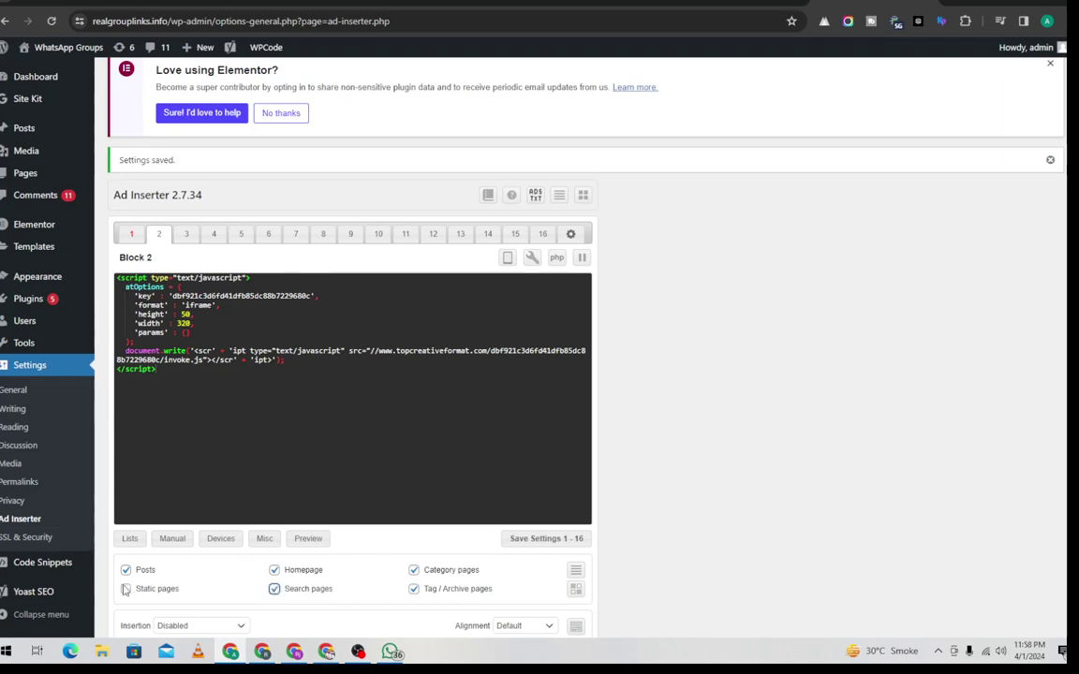
{"action": "left_click", "coordinate": [125, 589]}
Set Block 2's insertion to Before post and its alignment to Center, and save the Ad Inserter settings.
{"action": "scroll", "coordinate": [281, 561], "scroll_direction": "down", "scroll_amount": 2}
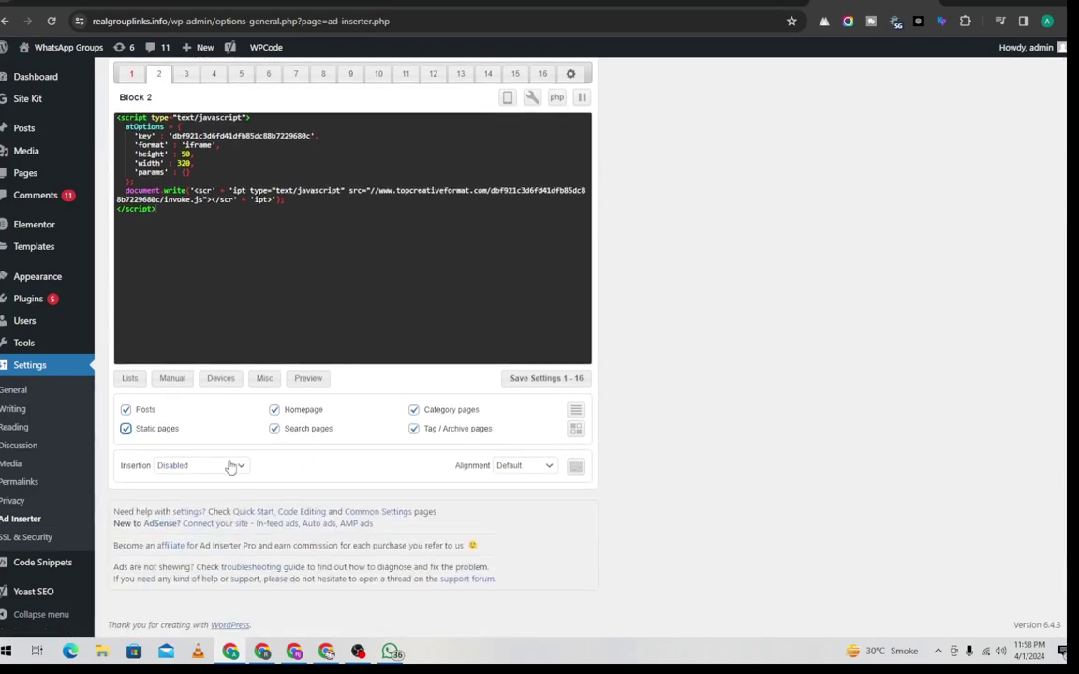
{"action": "left_click", "coordinate": [231, 467]}
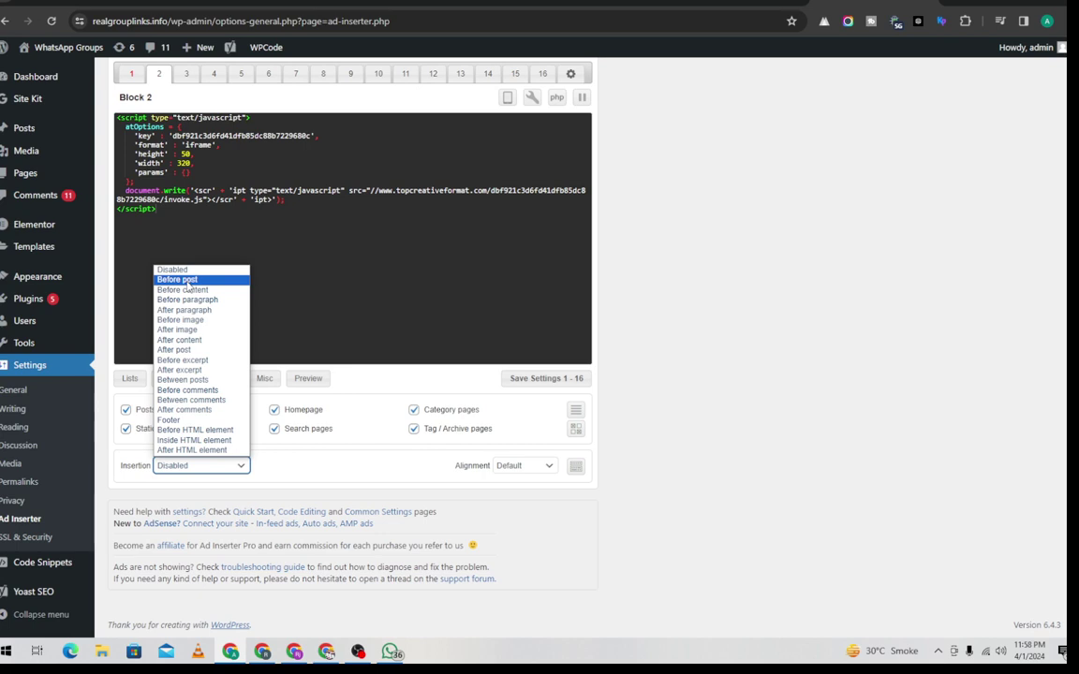
{"action": "left_click", "coordinate": [177, 279]}
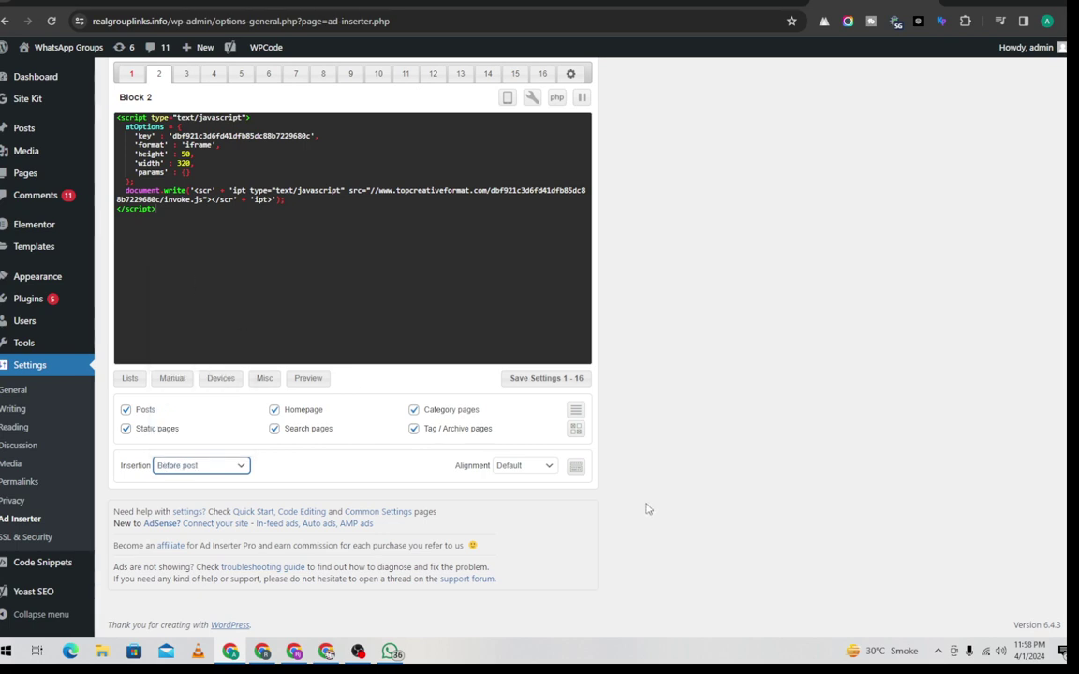
{"action": "left_click", "coordinate": [532, 468]}
{"action": "left_click", "coordinate": [514, 498]}
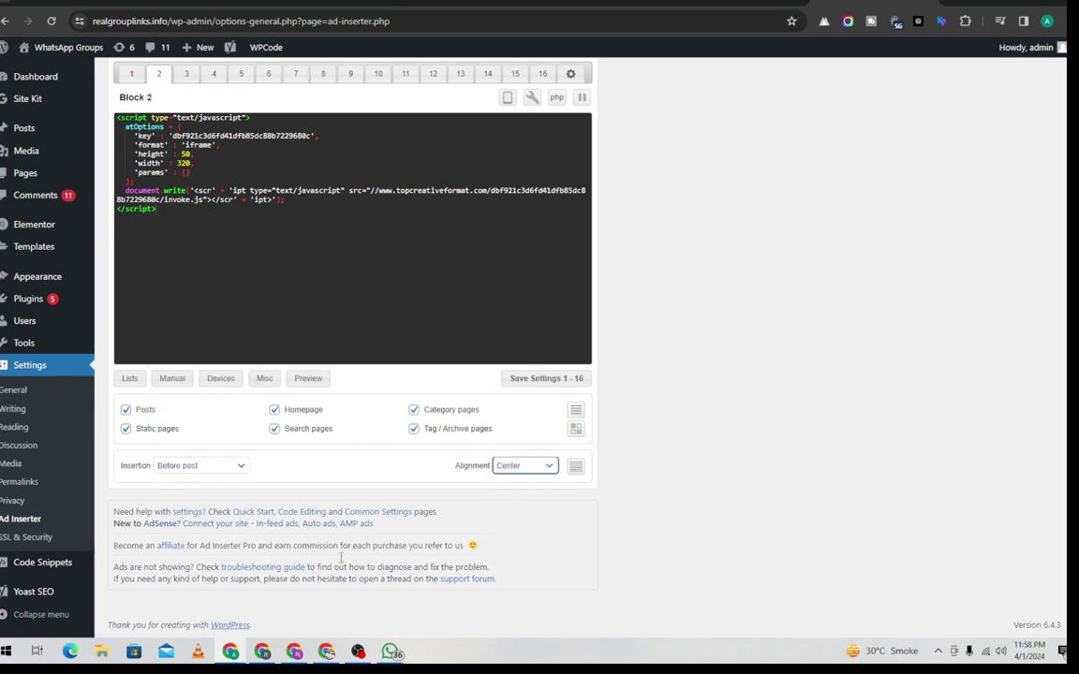
{"action": "left_click", "coordinate": [541, 384]}
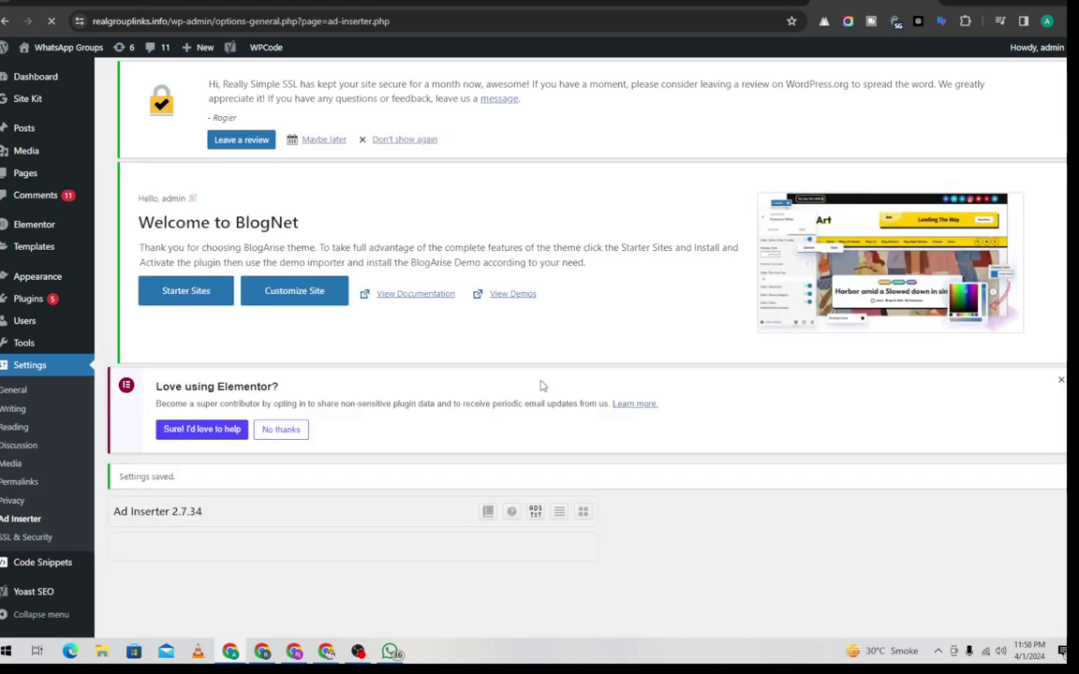
{"action": "left_click", "coordinate": [155, 21]}
{"action": "left_click", "coordinate": [166, 23]}
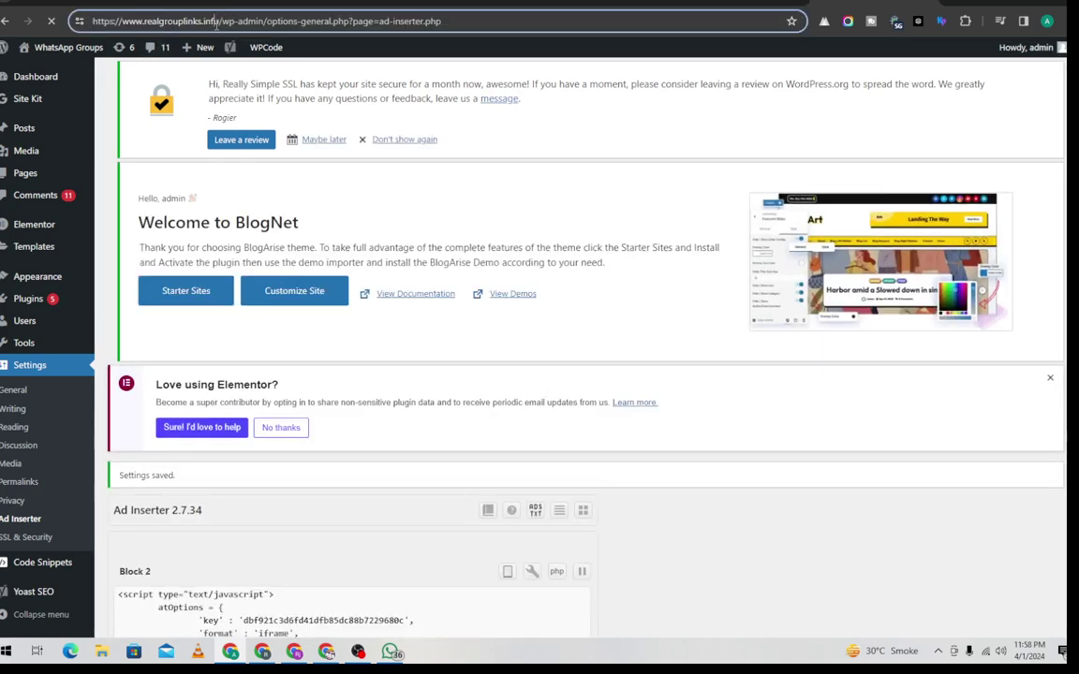
{"action": "left_click_drag", "start_coordinate": [219, 21], "coordinate": [92, 21]}
{"action": "right_click", "coordinate": [139, 20]}
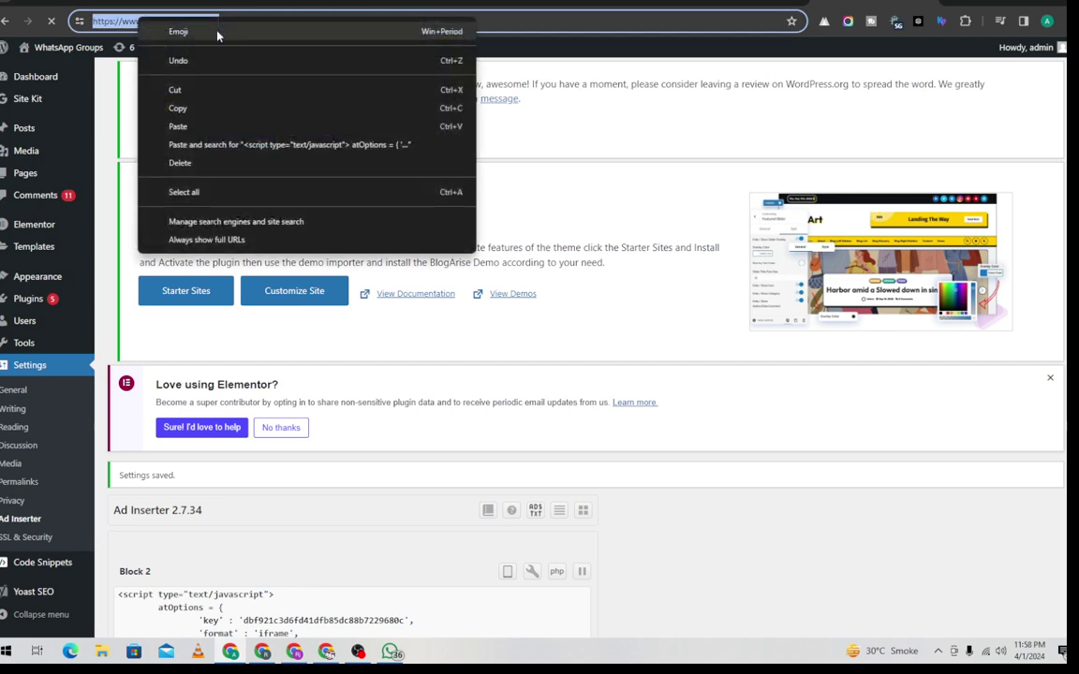
{"action": "left_click", "coordinate": [204, 114]}
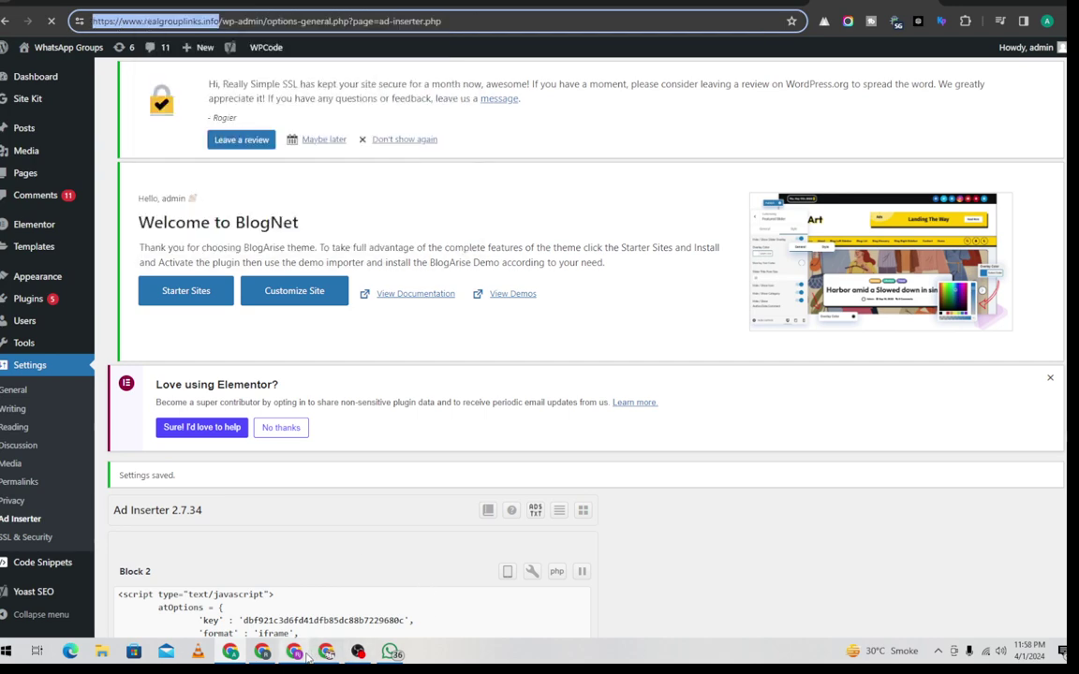
Switch to the other Chrome window showing Gmail and load the copied site address in a new tab.
{"action": "key", "text": "alt+Tab"}
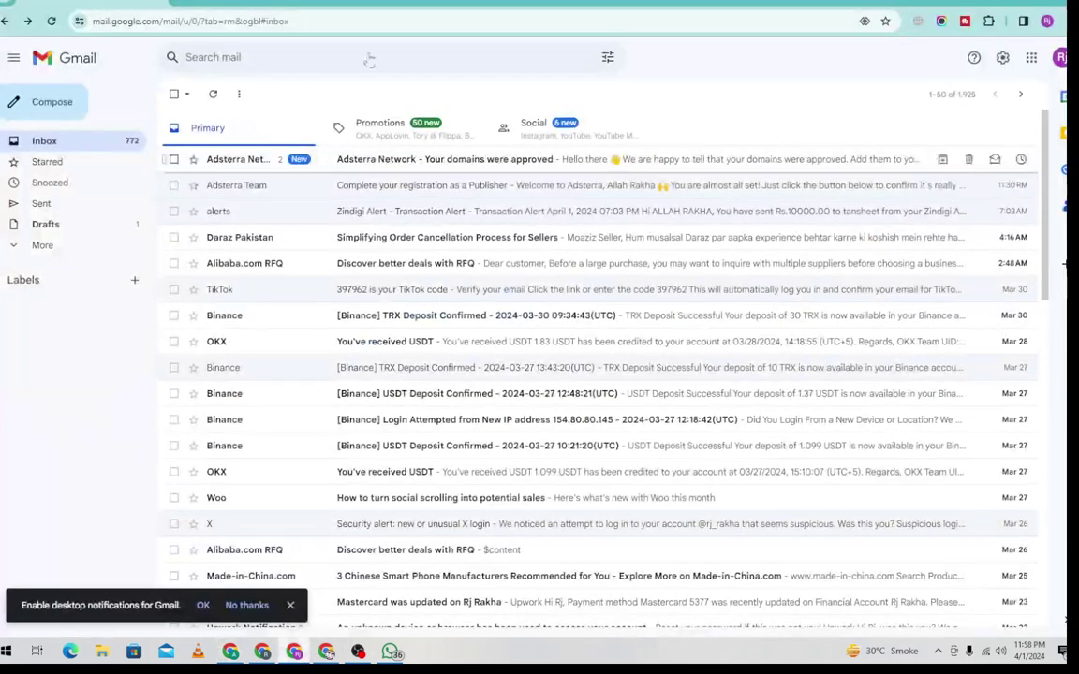
{"action": "left_click", "coordinate": [174, 12]}
{"action": "left_click", "coordinate": [188, 25]}
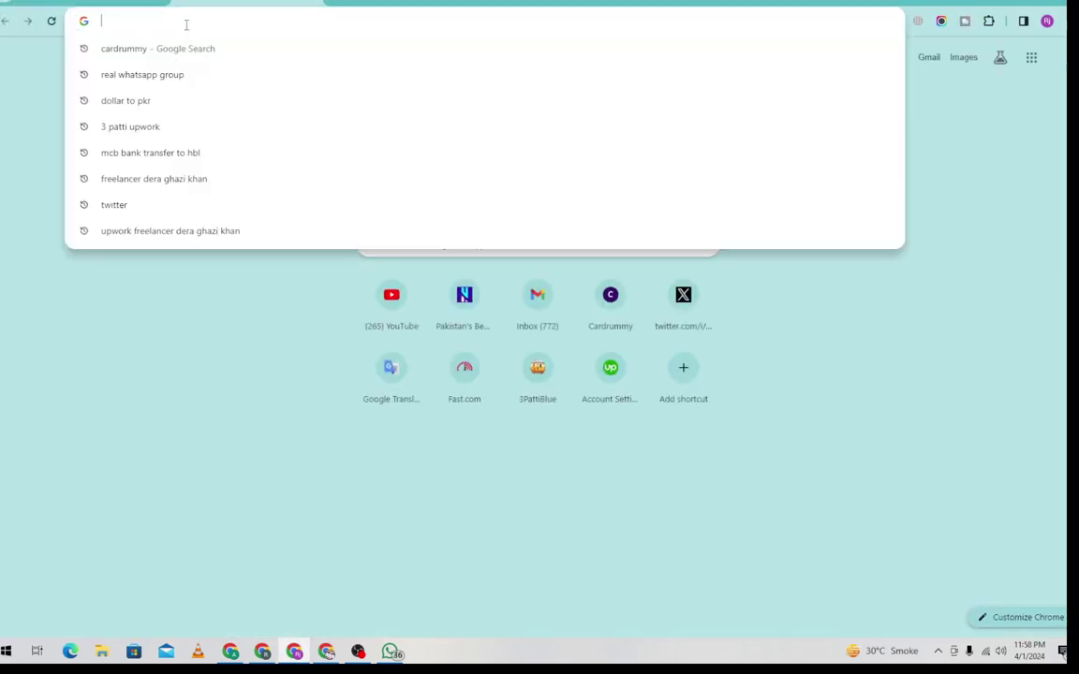
{"action": "right_click", "coordinate": [186, 25]}
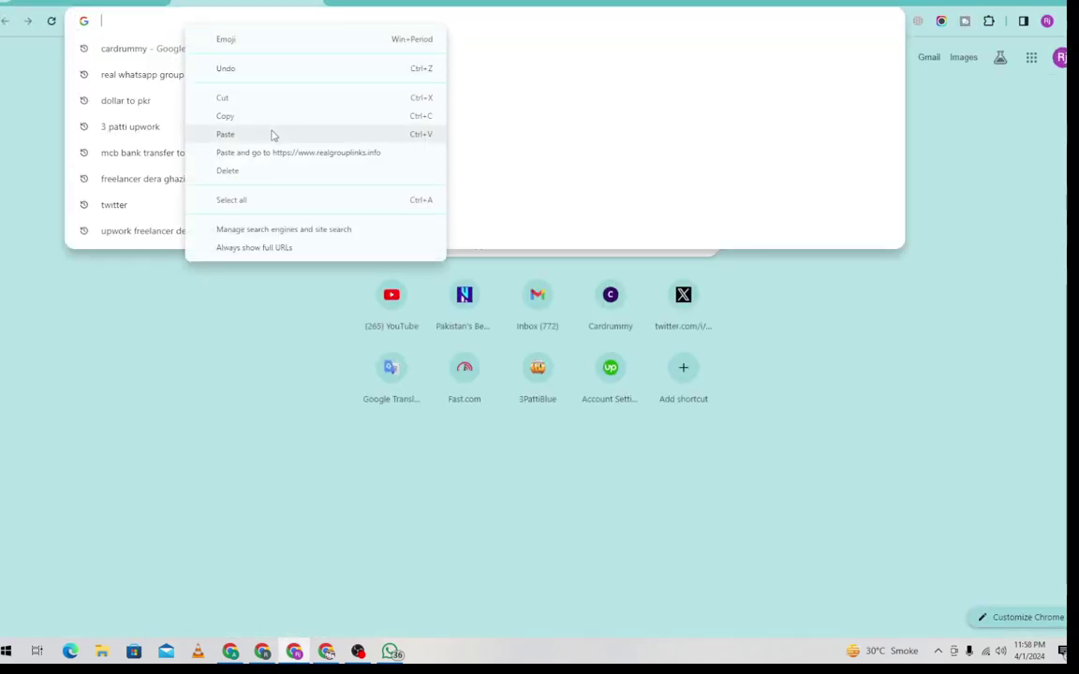
{"action": "left_click", "coordinate": [226, 134]}
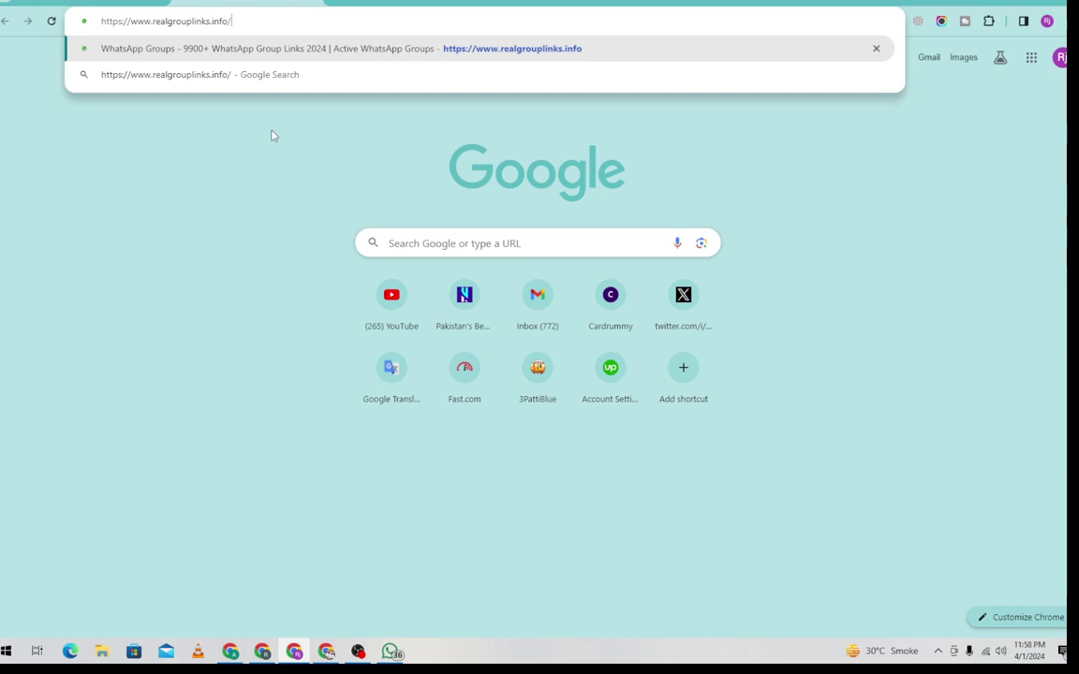
{"action": "key", "text": "Return"}
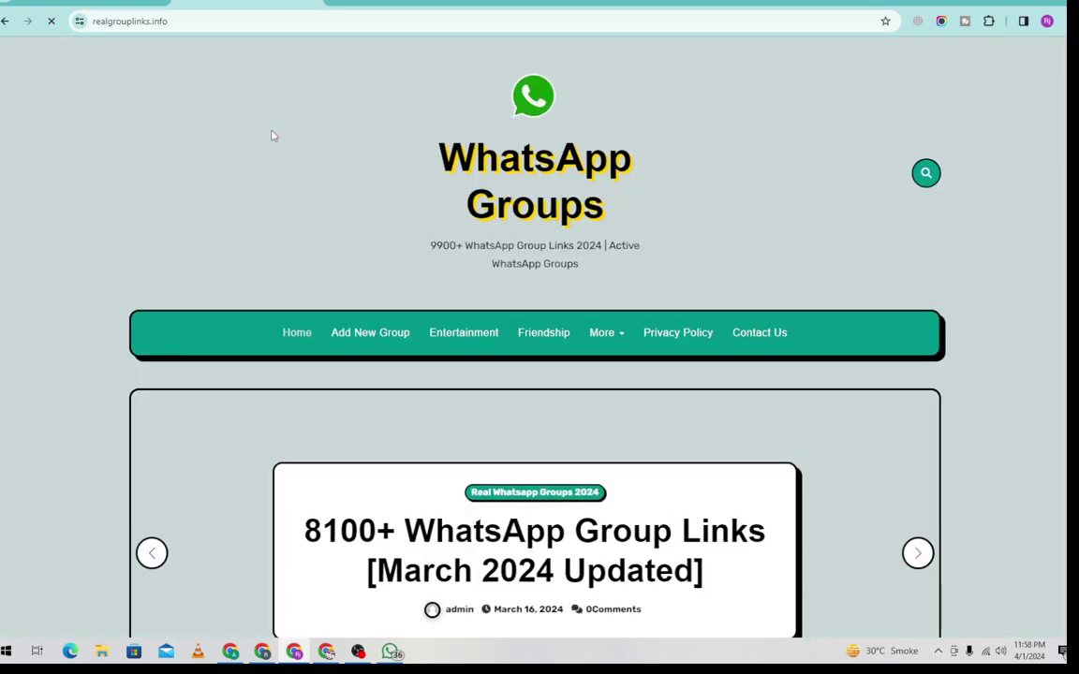
Check the homepage for the inserted ads, closing the pop-up ad and looking over the area around the post cards.
{"action": "scroll", "coordinate": [406, 208], "scroll_direction": "down", "scroll_amount": 2}
{"action": "scroll", "coordinate": [406, 208], "scroll_direction": "down", "scroll_amount": 8}
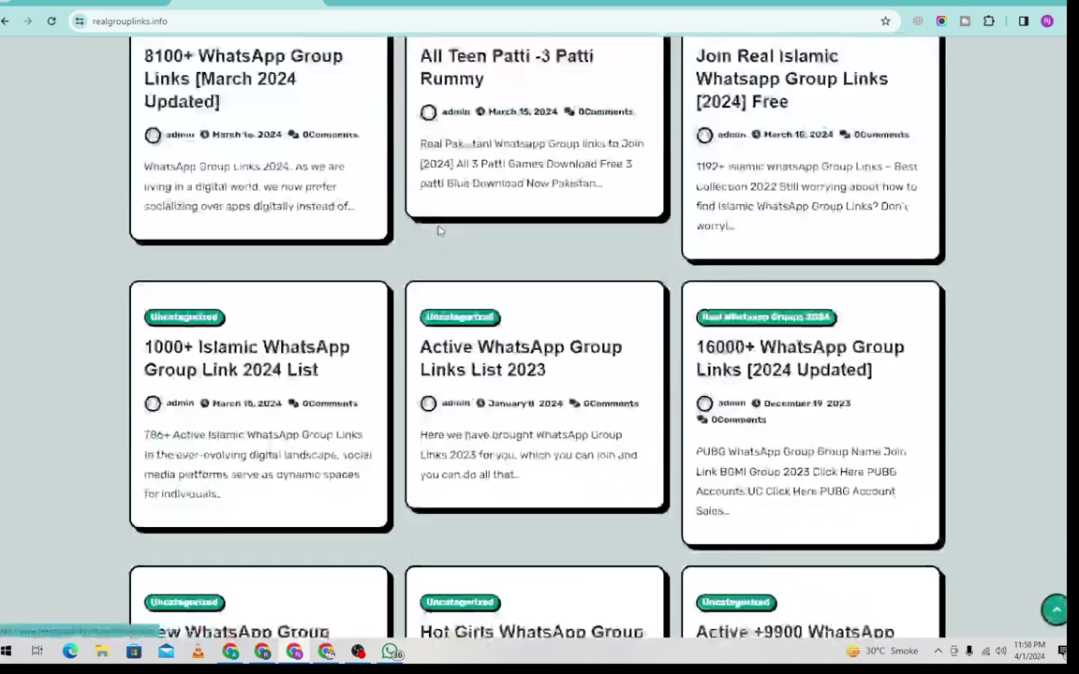
{"action": "scroll", "coordinate": [439, 231], "scroll_direction": "up", "scroll_amount": 3}
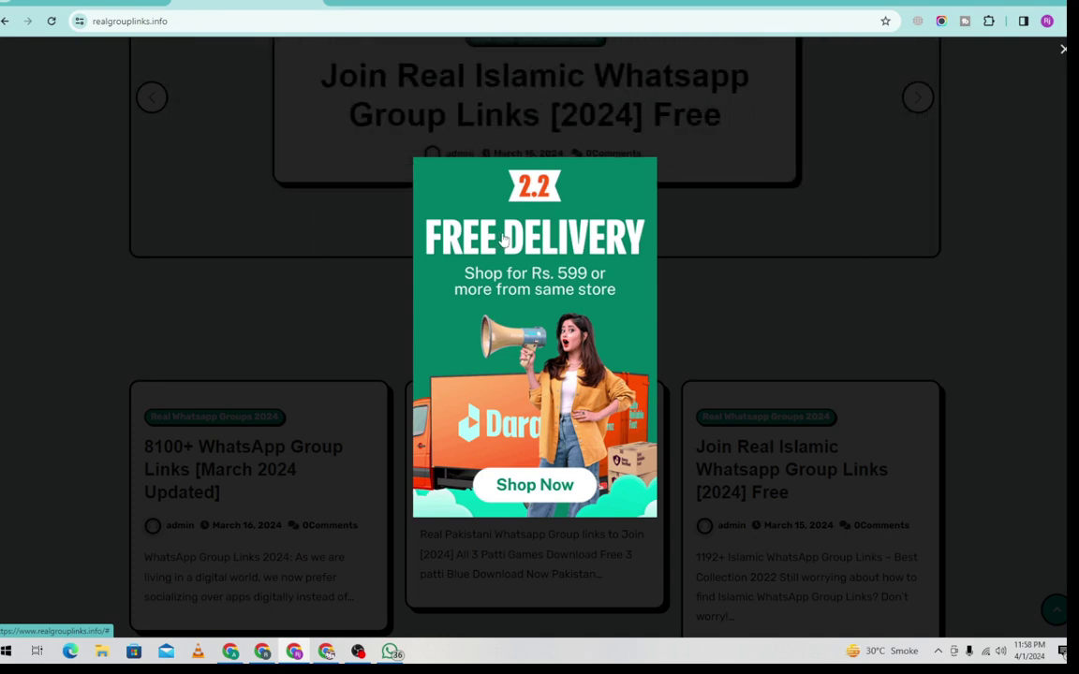
{"action": "left_click", "coordinate": [1063, 50]}
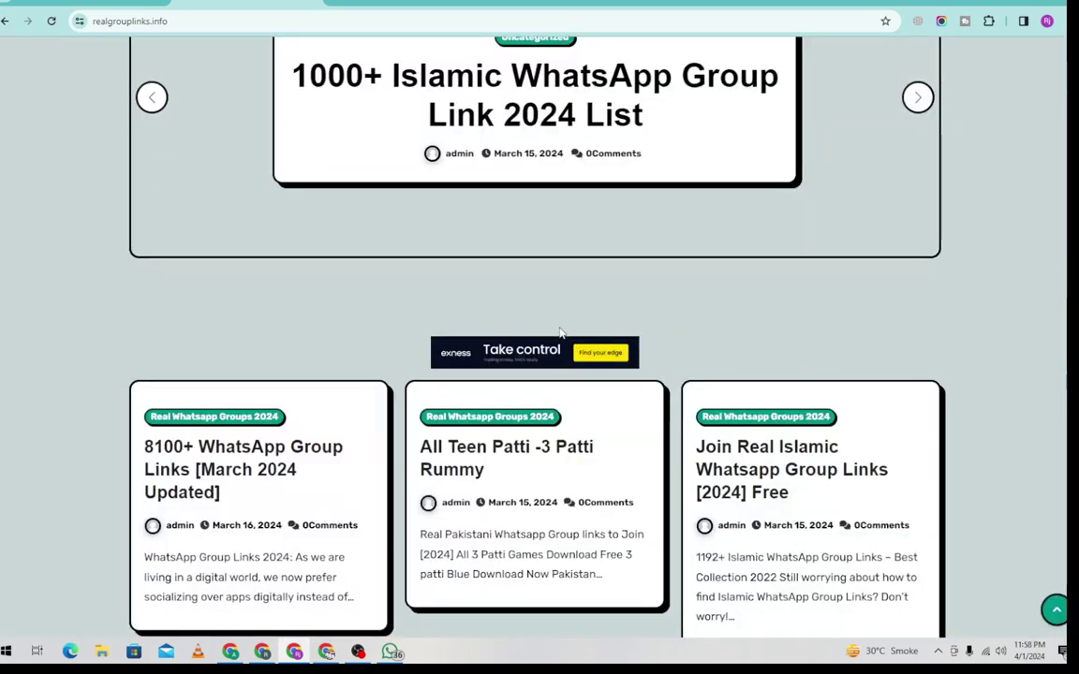
{"action": "scroll", "coordinate": [558, 337], "scroll_direction": "down", "scroll_amount": 2}
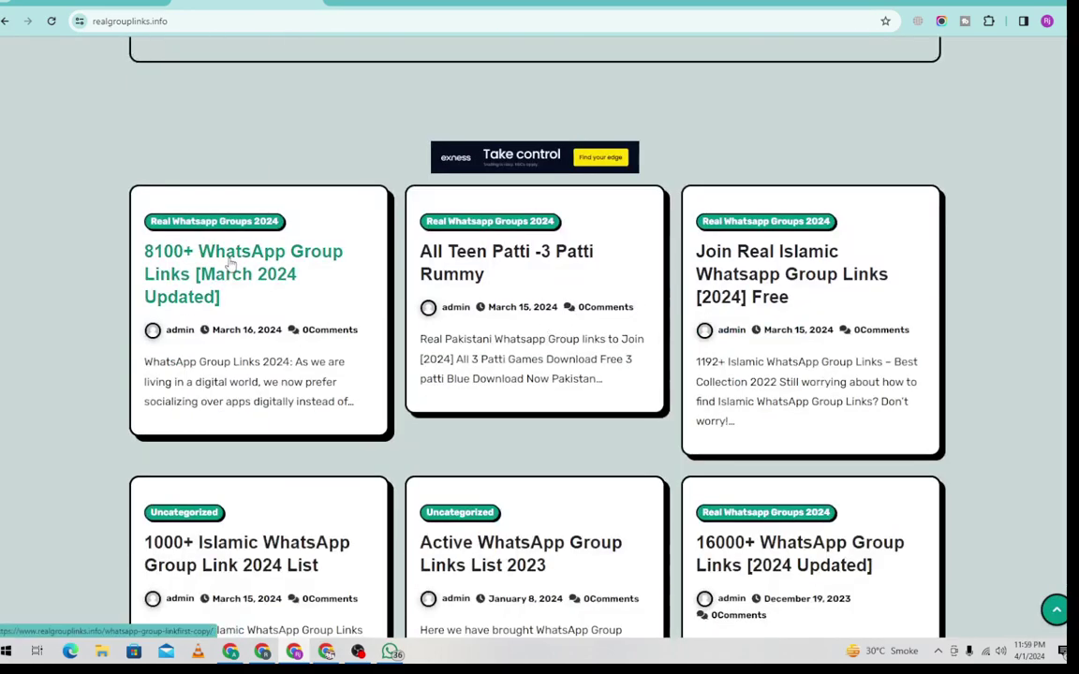
{"action": "scroll", "coordinate": [334, 417], "scroll_direction": "down", "scroll_amount": 10}
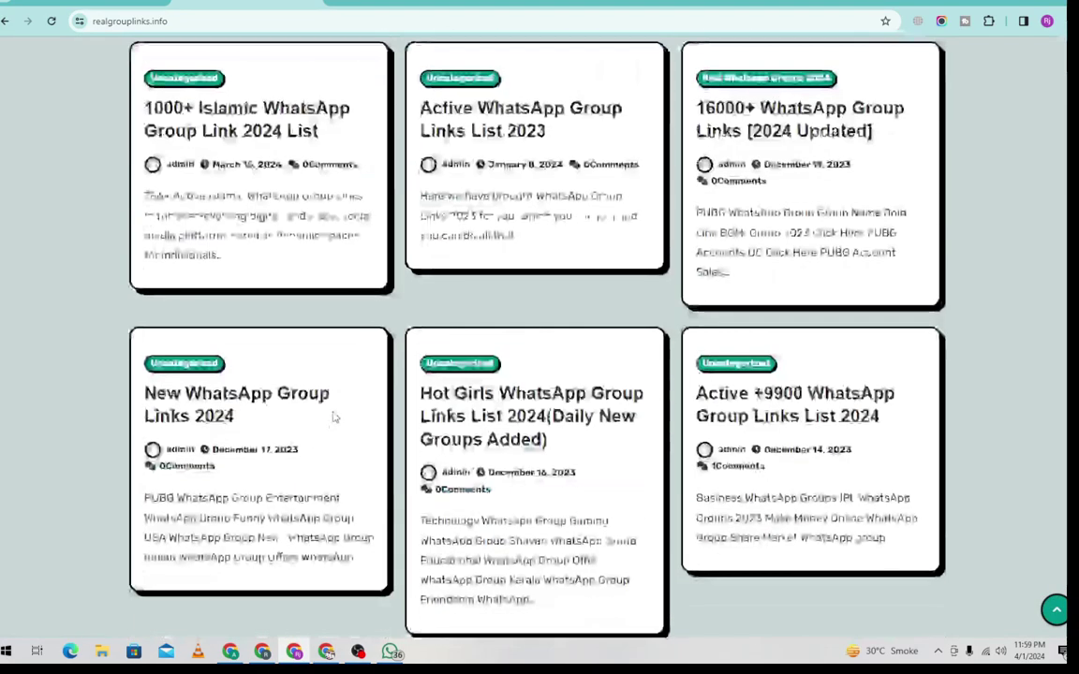
Open the post "8100+ WhatsApp Group Links [March 2024 Updated]" from the homepage and dismiss its pop-up ad.
{"action": "scroll", "coordinate": [321, 367], "scroll_direction": "up", "scroll_amount": 10}
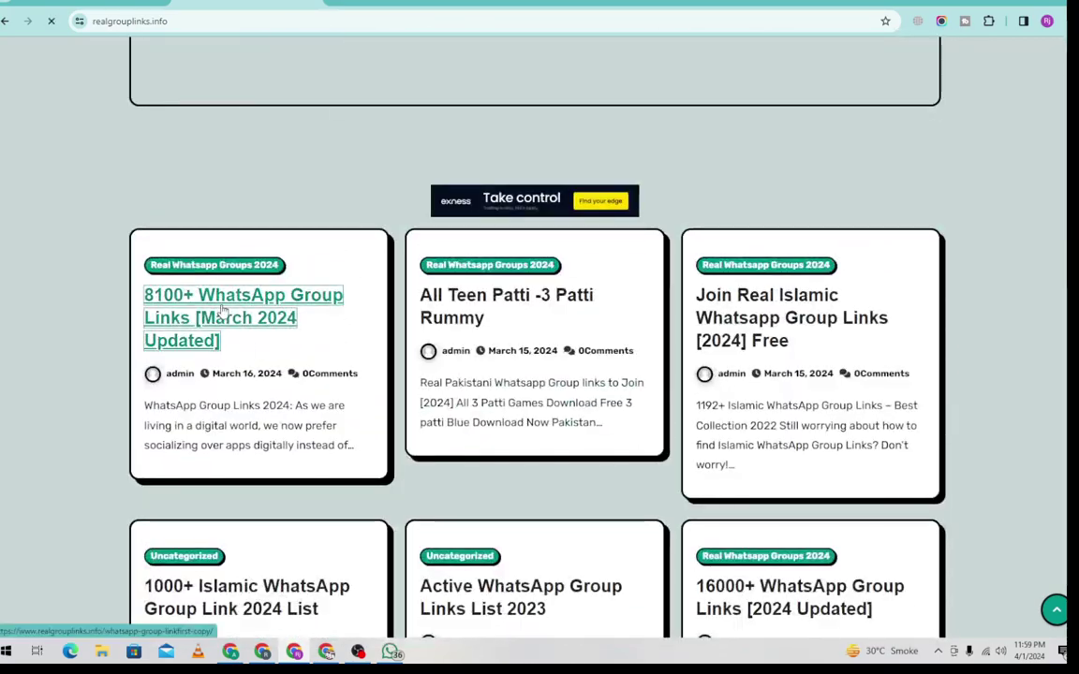
{"action": "left_click", "coordinate": [218, 312]}
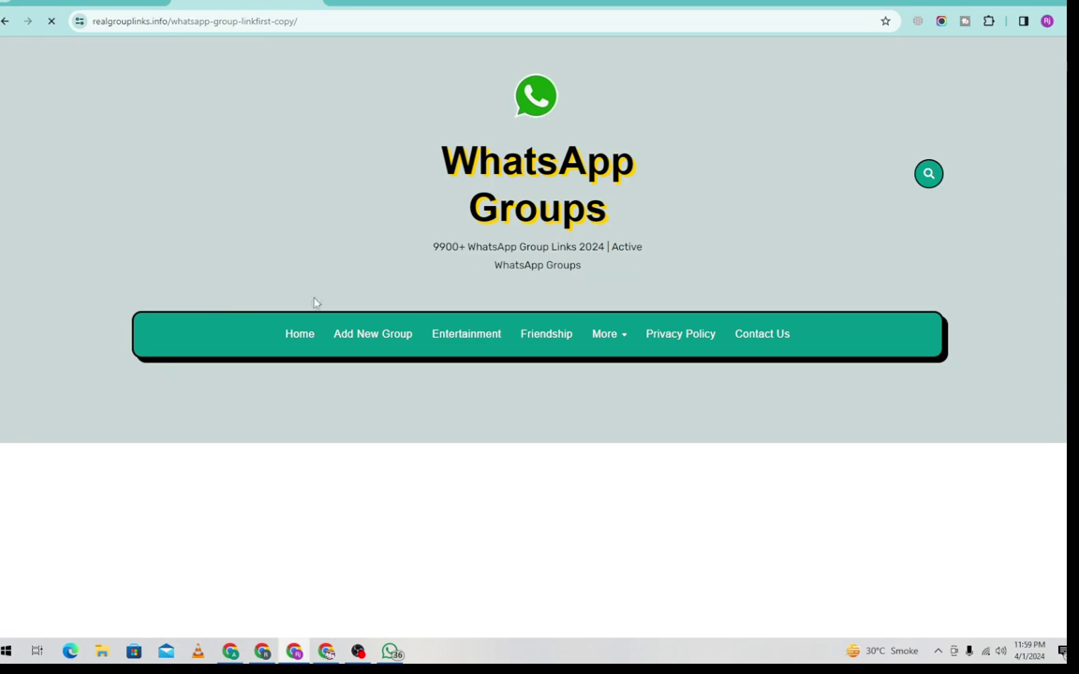
{"action": "scroll", "coordinate": [553, 375], "scroll_direction": "down", "scroll_amount": 5}
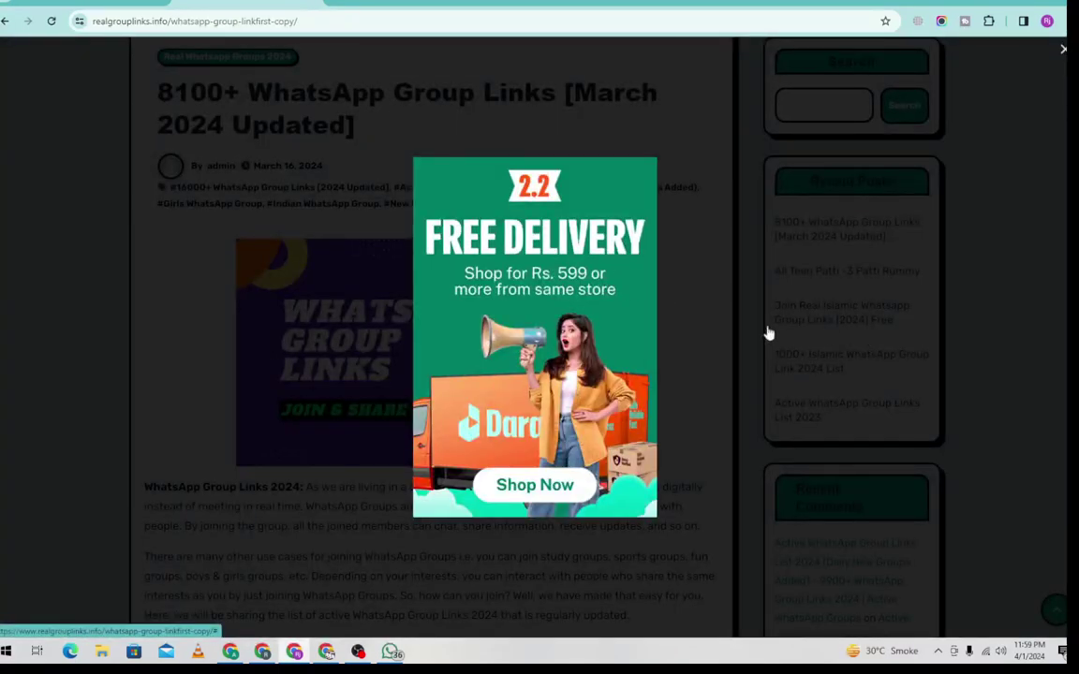
{"action": "scroll", "coordinate": [572, 370], "scroll_direction": "down", "scroll_amount": 4}
{"action": "scroll", "coordinate": [626, 397], "scroll_direction": "down", "scroll_amount": 2}
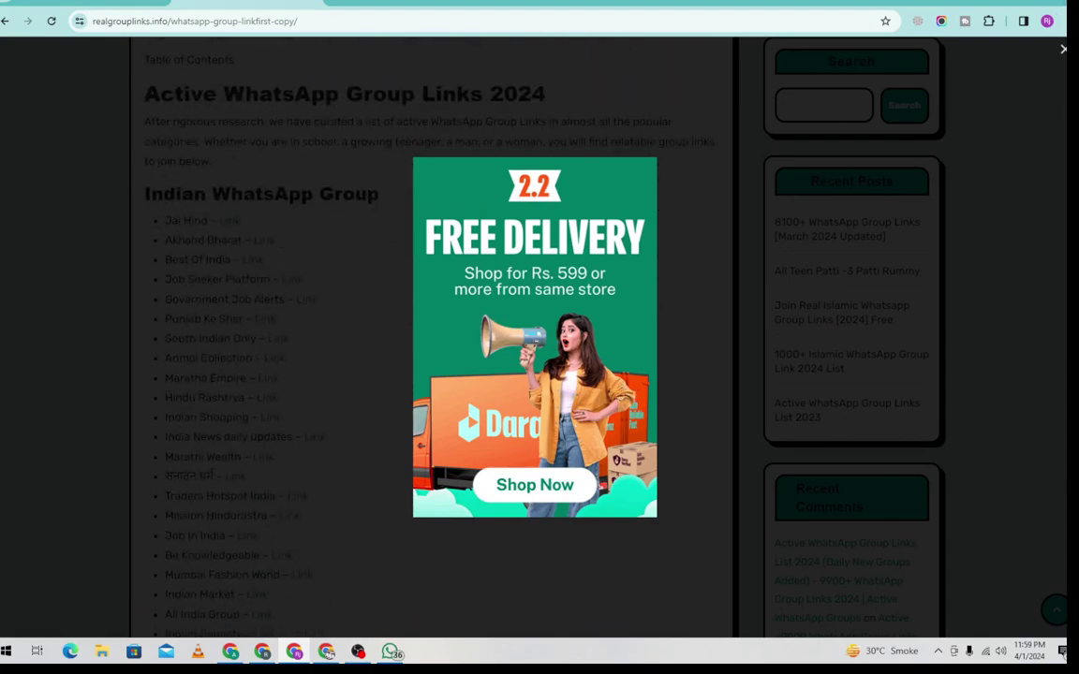
{"action": "left_click", "coordinate": [401, 296]}
Examine the whole post, from its group link lists down to the comment form and back up, for ad placements.
{"action": "scroll", "coordinate": [418, 287], "scroll_direction": "down", "scroll_amount": 3}
{"action": "scroll", "coordinate": [733, 330], "scroll_direction": "down", "scroll_amount": 10}
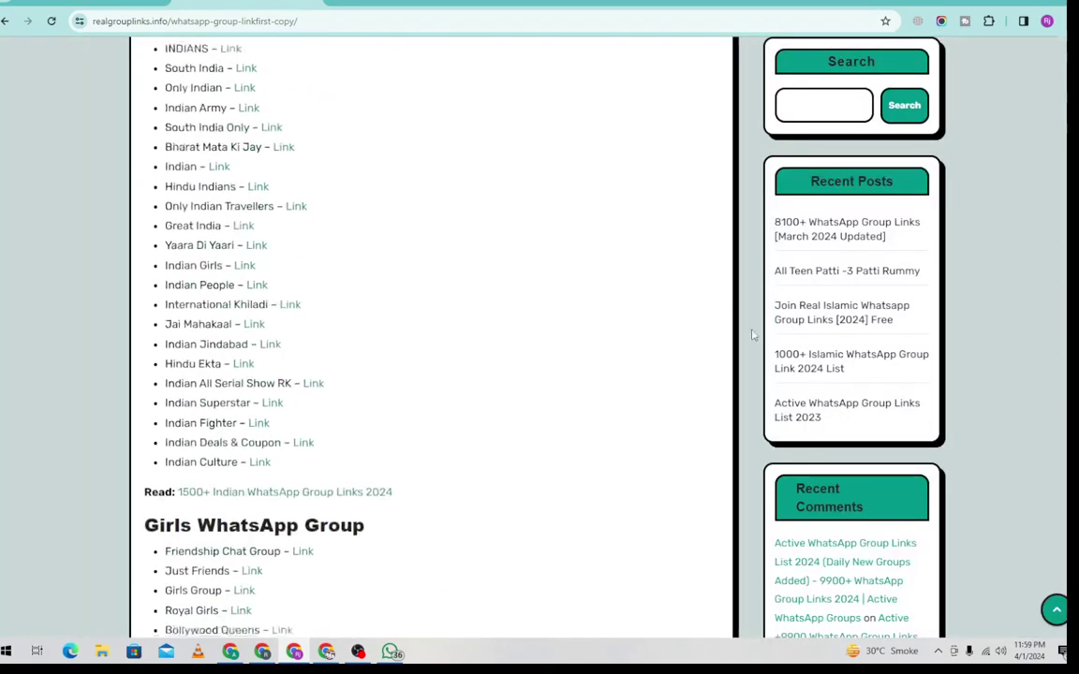
{"action": "scroll", "coordinate": [366, 332], "scroll_direction": "down", "scroll_amount": 10}
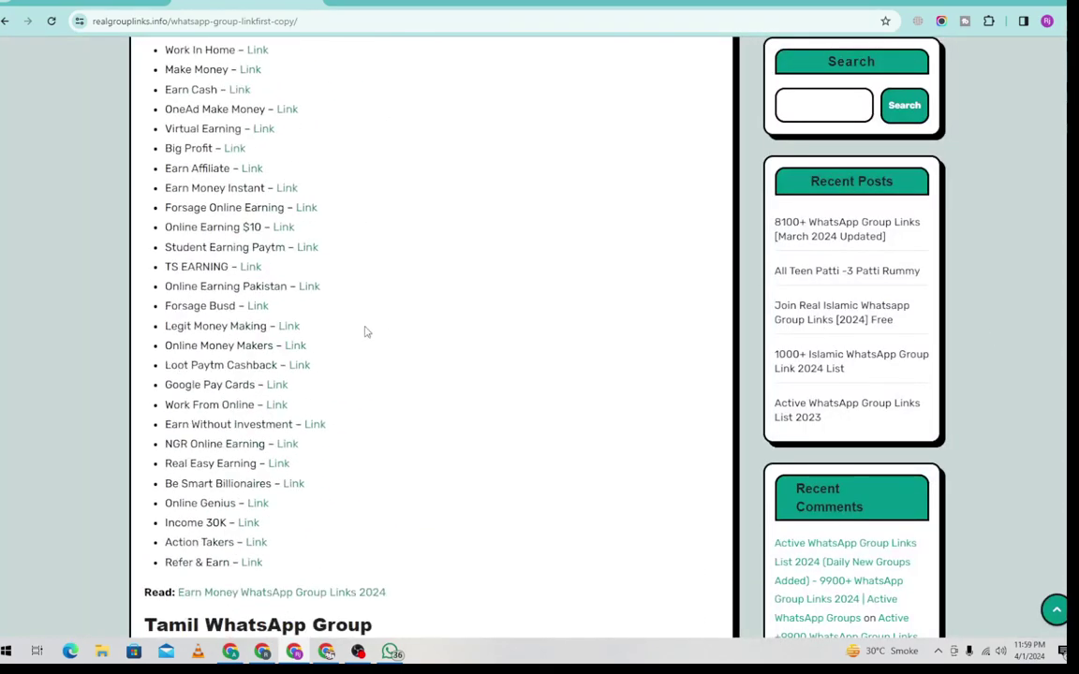
{"action": "scroll", "coordinate": [389, 361], "scroll_direction": "down", "scroll_amount": 5}
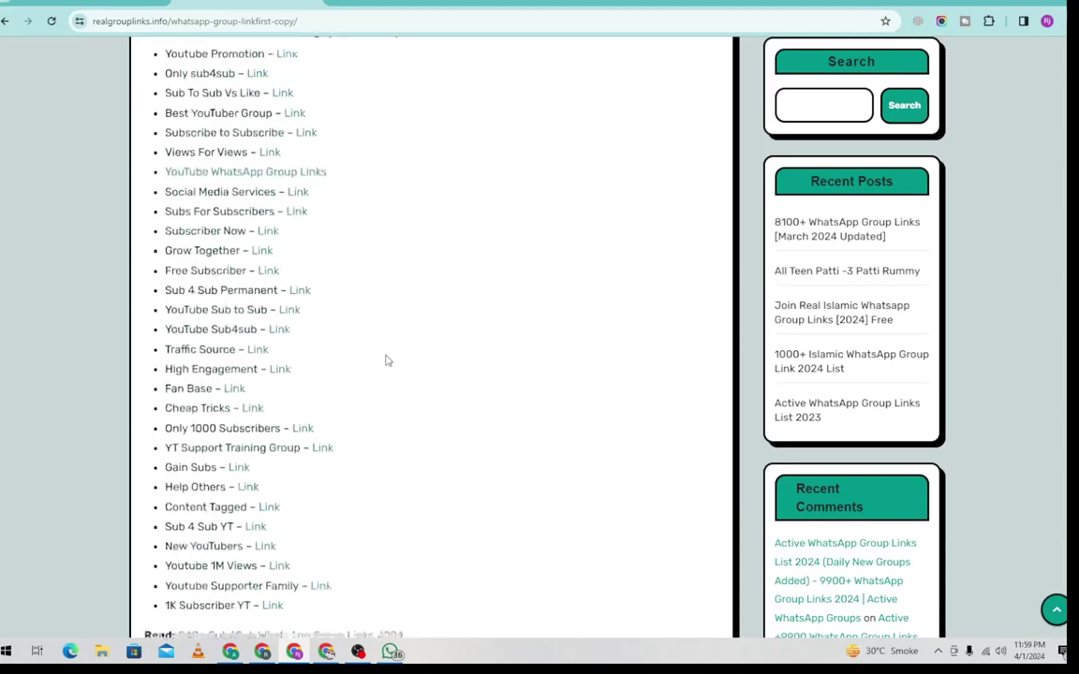
{"action": "scroll", "coordinate": [389, 354], "scroll_direction": "down", "scroll_amount": 5}
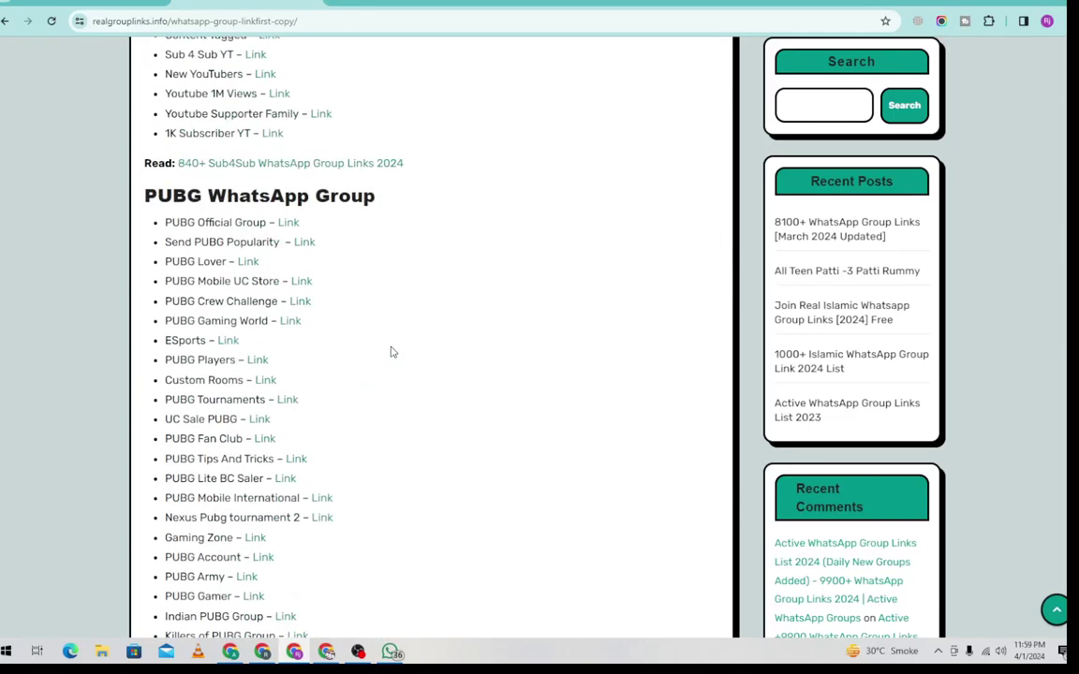
{"action": "scroll", "coordinate": [393, 361], "scroll_direction": "down", "scroll_amount": 13}
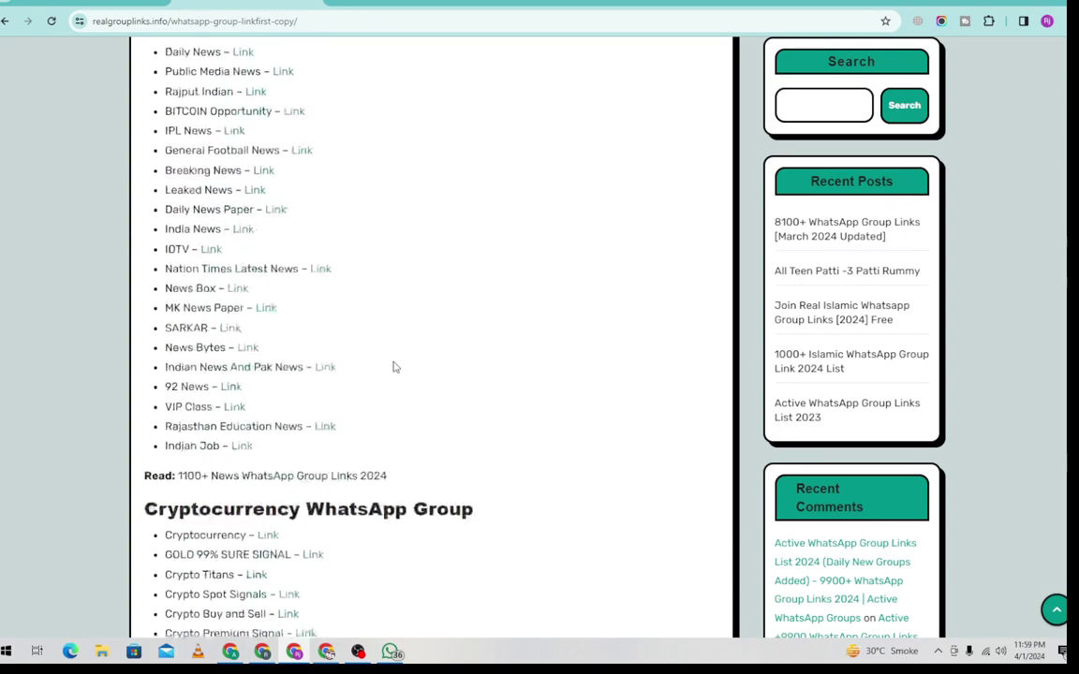
{"action": "scroll", "coordinate": [412, 365], "scroll_direction": "down", "scroll_amount": 12}
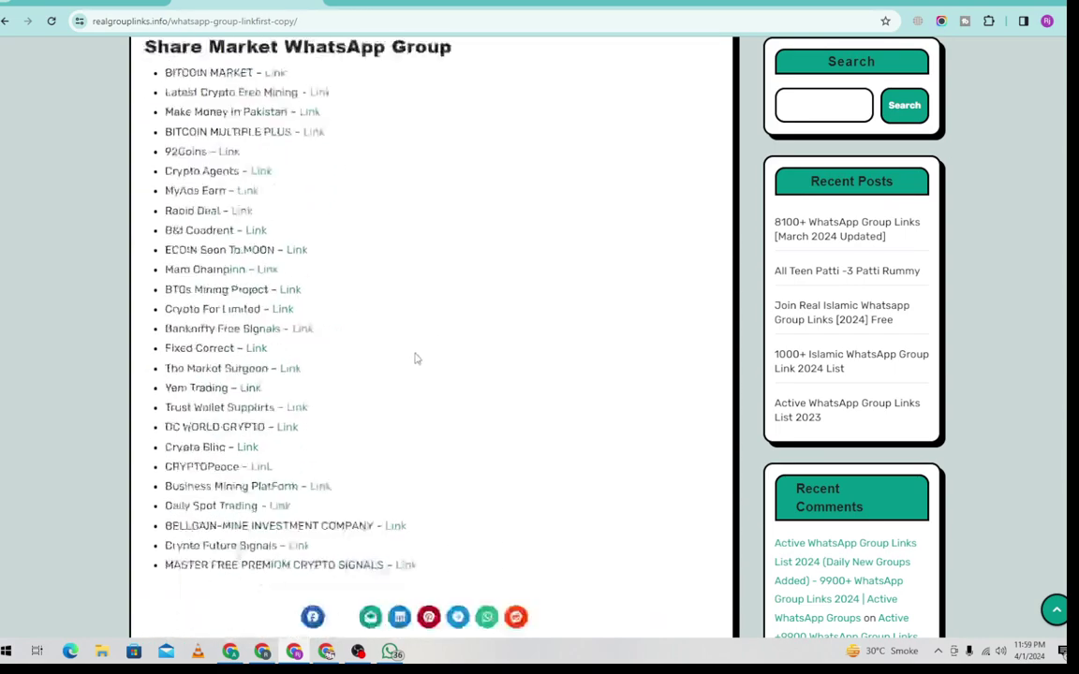
{"action": "scroll", "coordinate": [419, 358], "scroll_direction": "down", "scroll_amount": 8}
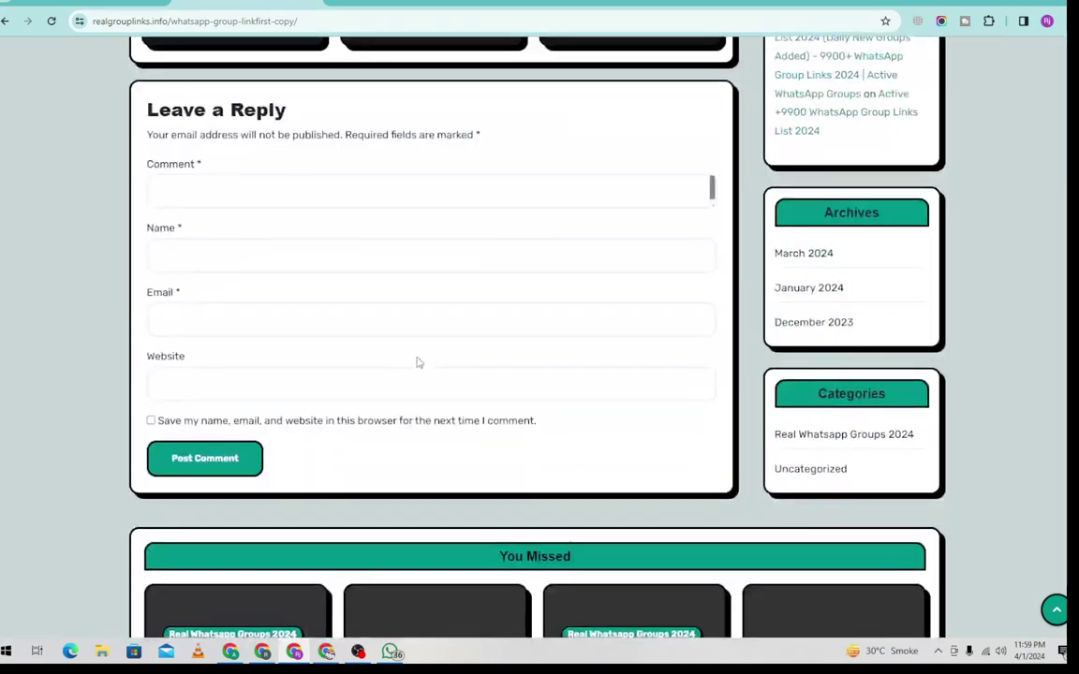
{"action": "scroll", "coordinate": [421, 361], "scroll_direction": "up", "scroll_amount": 18}
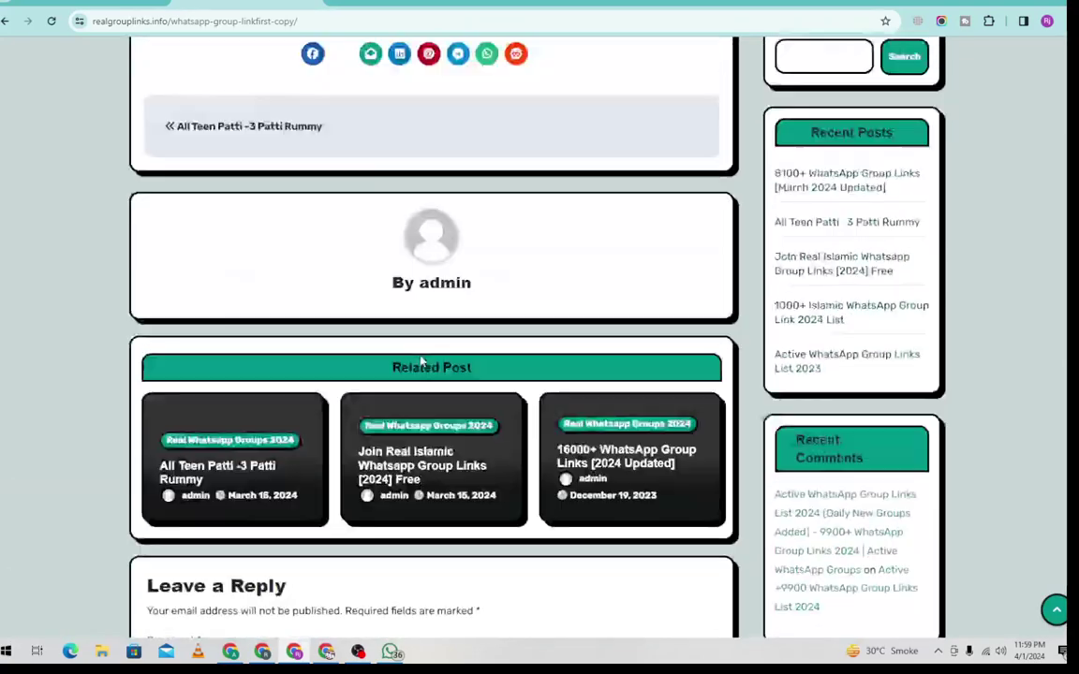
{"action": "scroll", "coordinate": [421, 362], "scroll_direction": "up", "scroll_amount": 16}
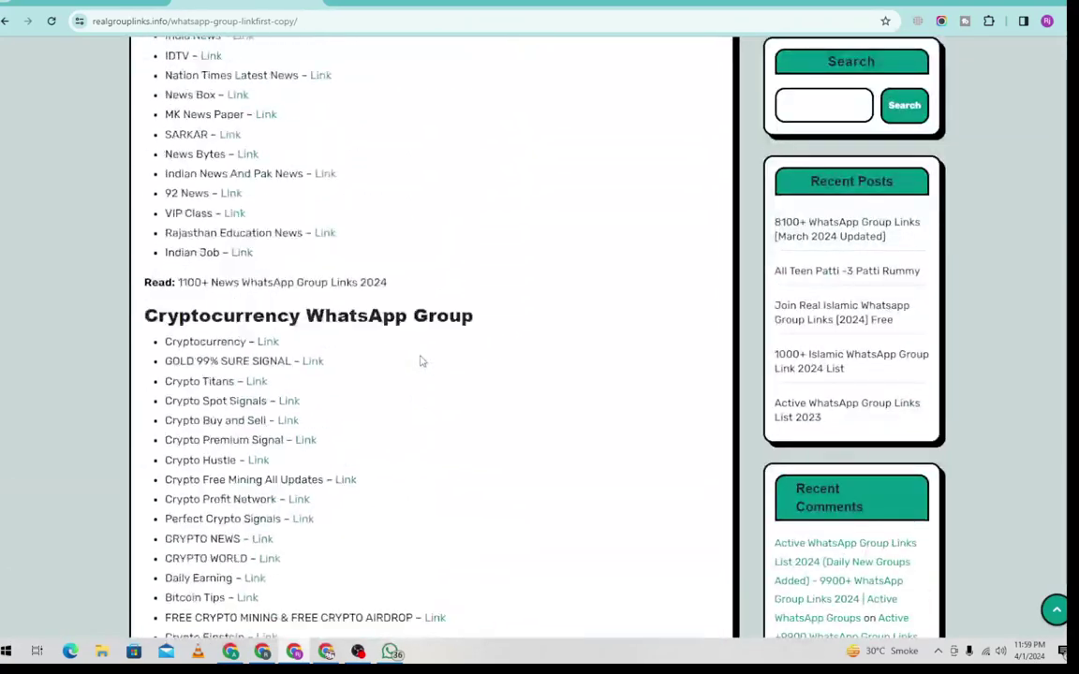
{"action": "scroll", "coordinate": [421, 361], "scroll_direction": "up", "scroll_amount": 15}
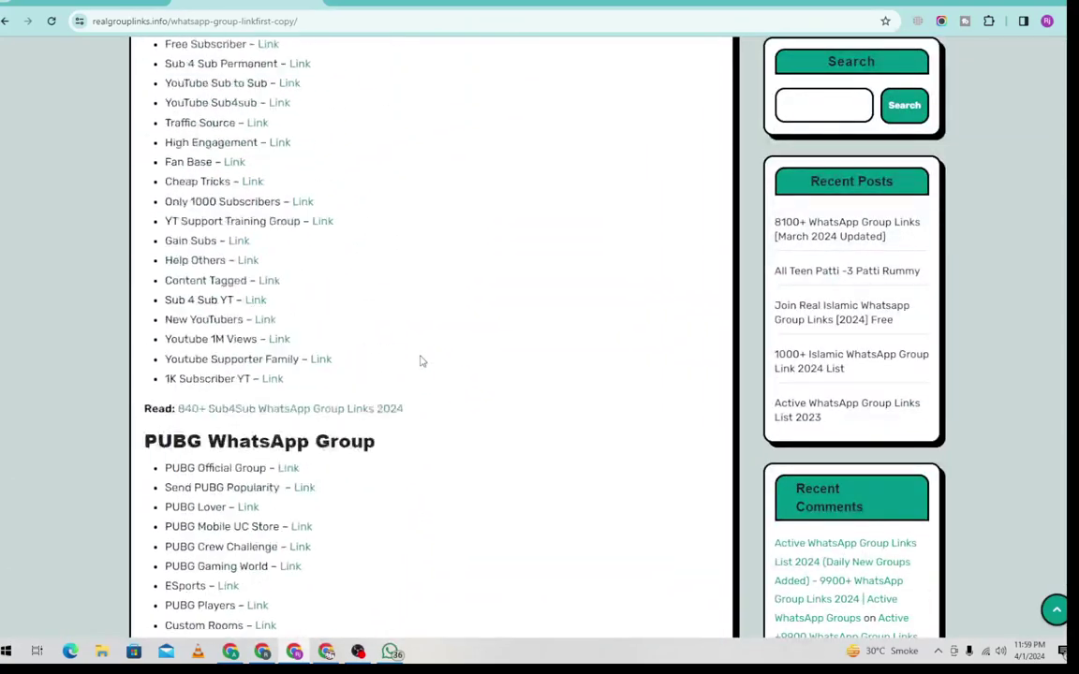
{"action": "scroll", "coordinate": [421, 361], "scroll_direction": "up", "scroll_amount": 15}
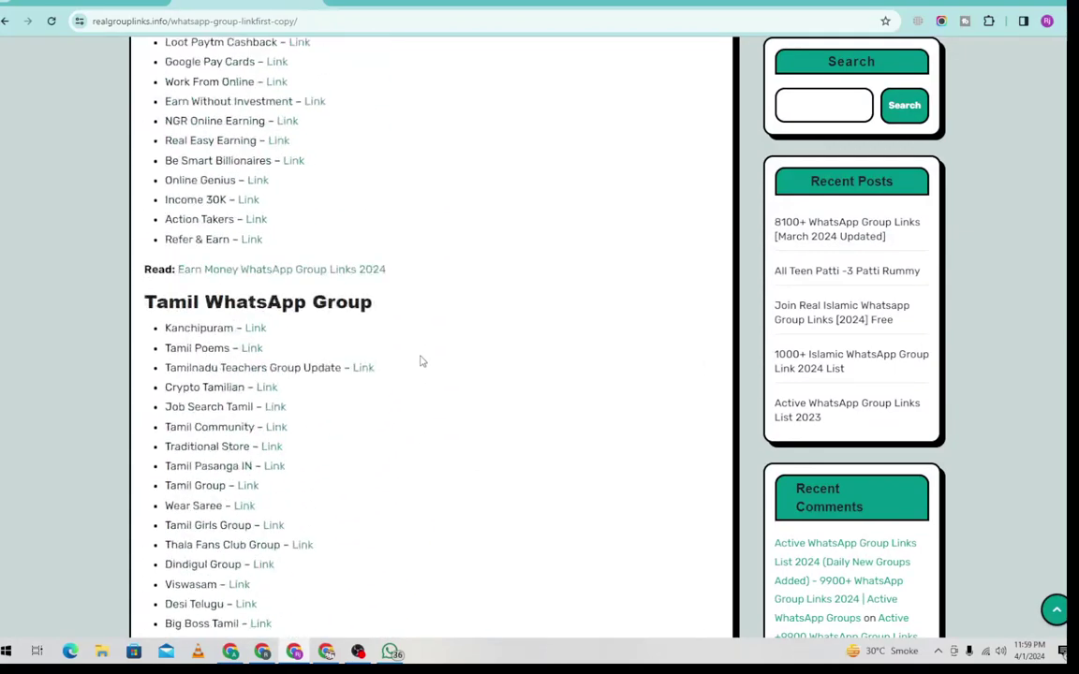